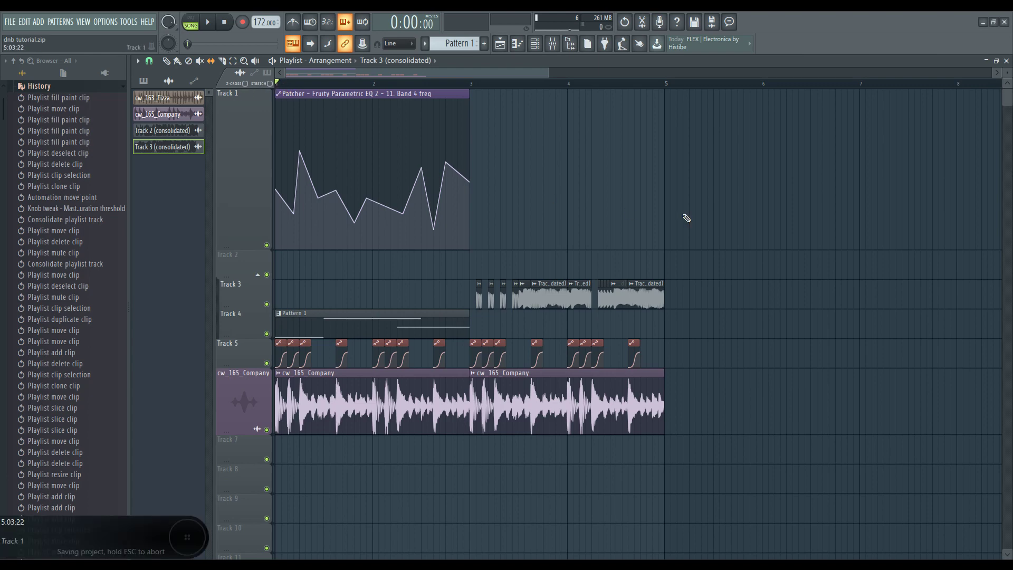
- Play back the finished drum and bass arrangement in the playlist and stop it
key("space")
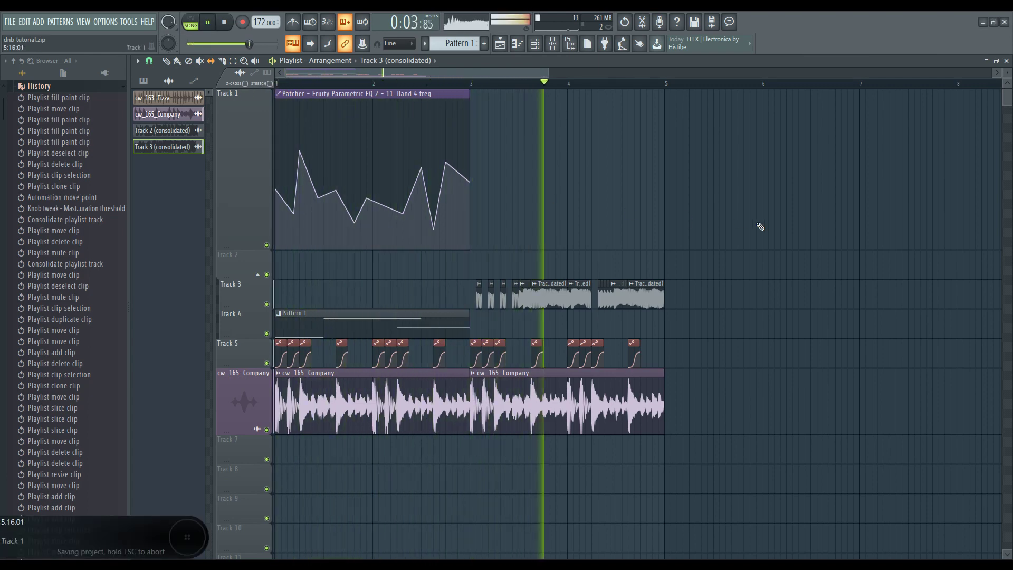
key("space")
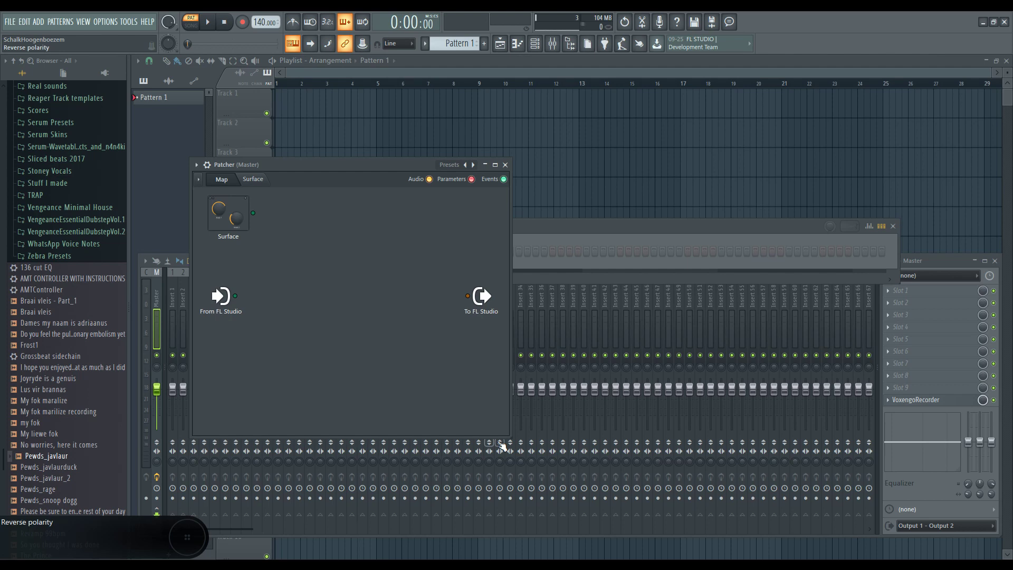
- Enlarge the Patcher window and move the To FL Studio node to the far side of the map
left_click_drag(507, 434, 981, 511)
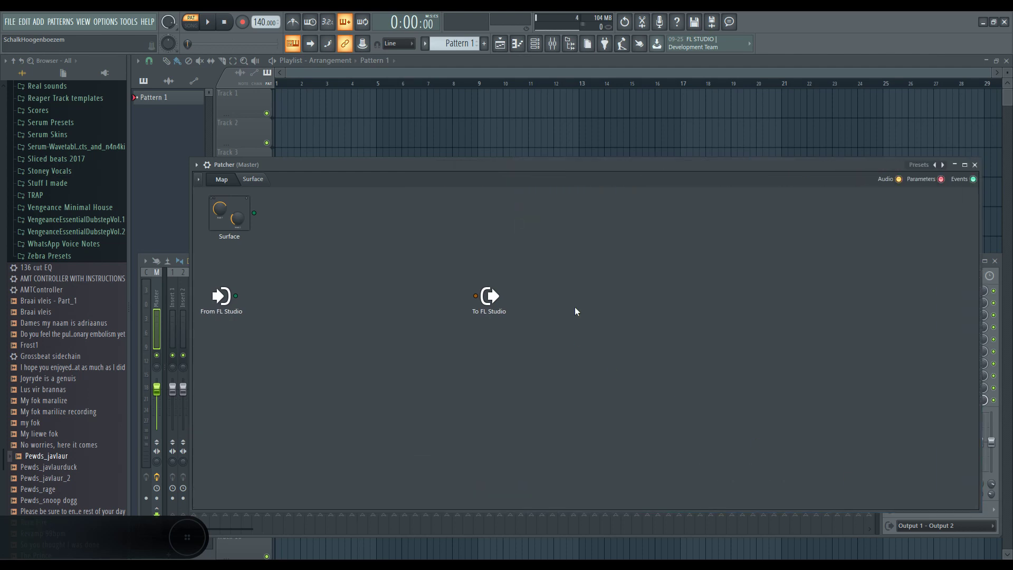
left_click_drag(623, 251, 534, 292)
mouse_move(500, 294)
left_mouse_down()
mouse_move(838, 325)
mouse_move(917, 313)
left_mouse_up()
left_click_drag(629, 258, 458, 353)
left_click_drag(502, 305, 928, 302)
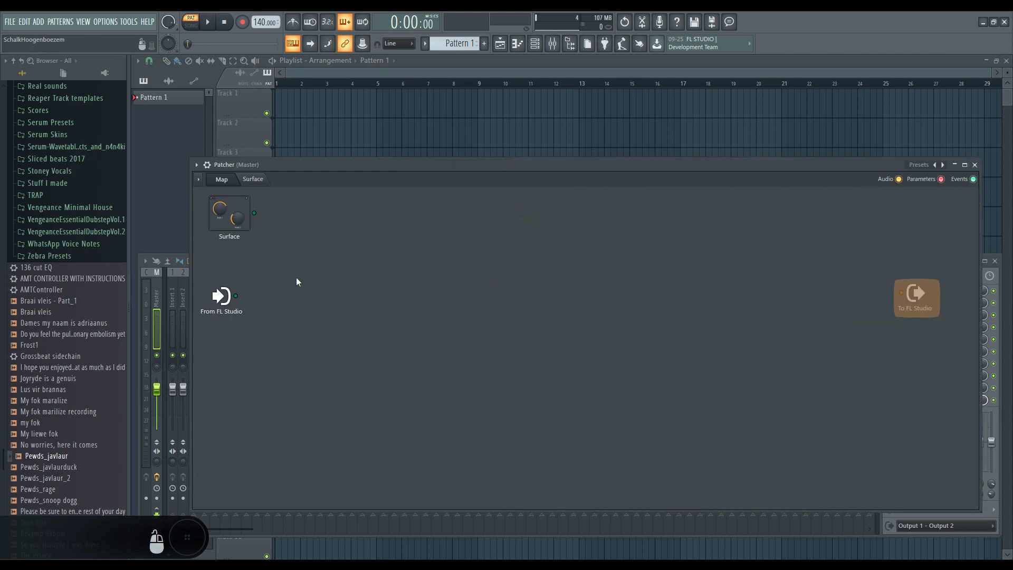
left_click(770, 399)
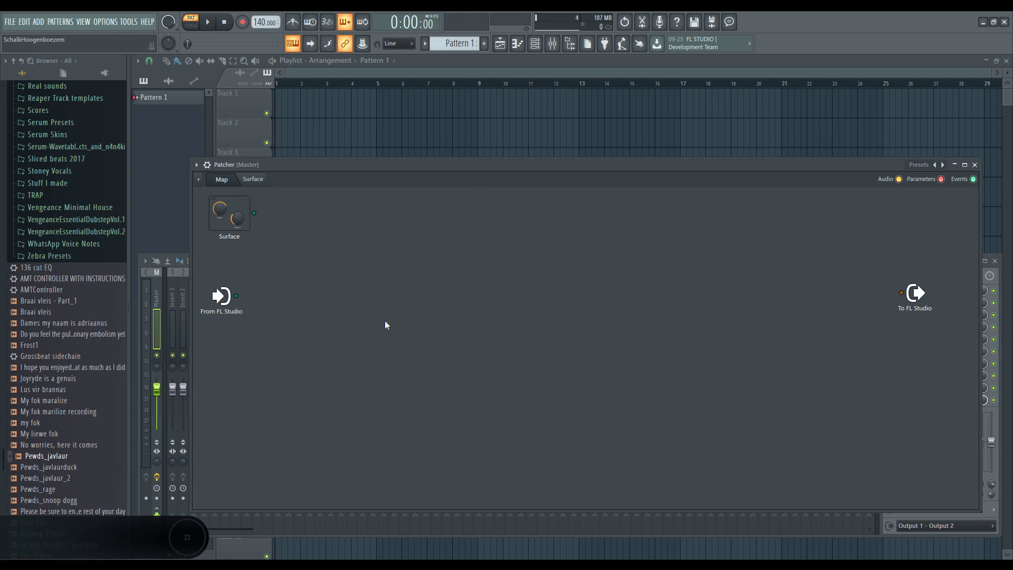
left_click_drag(600, 167, 560, 197)
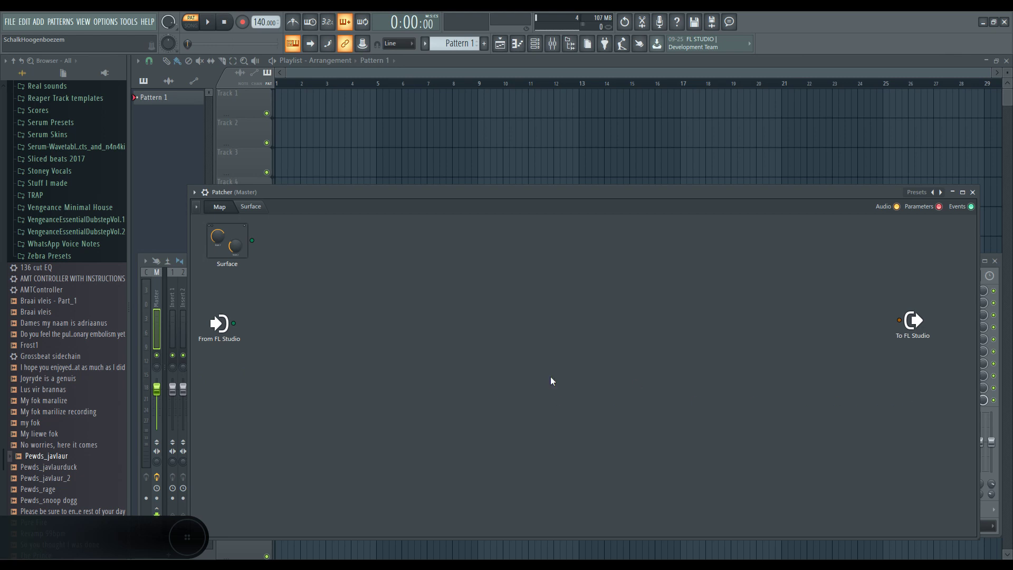
left_click_drag(644, 192, 640, 357)
left_click_drag(571, 353, 416, 176)
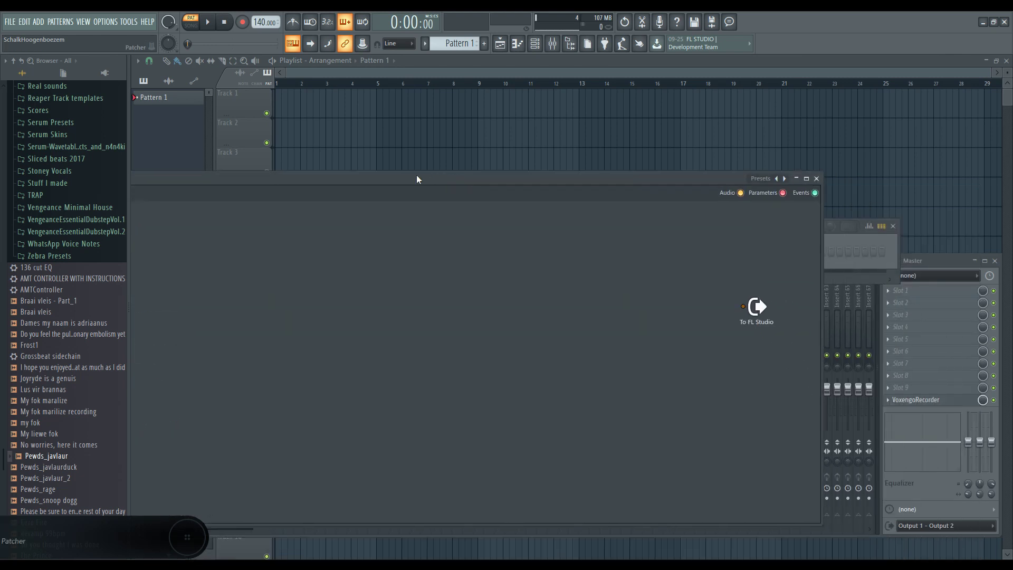
left_click_drag(575, 178, 697, 134)
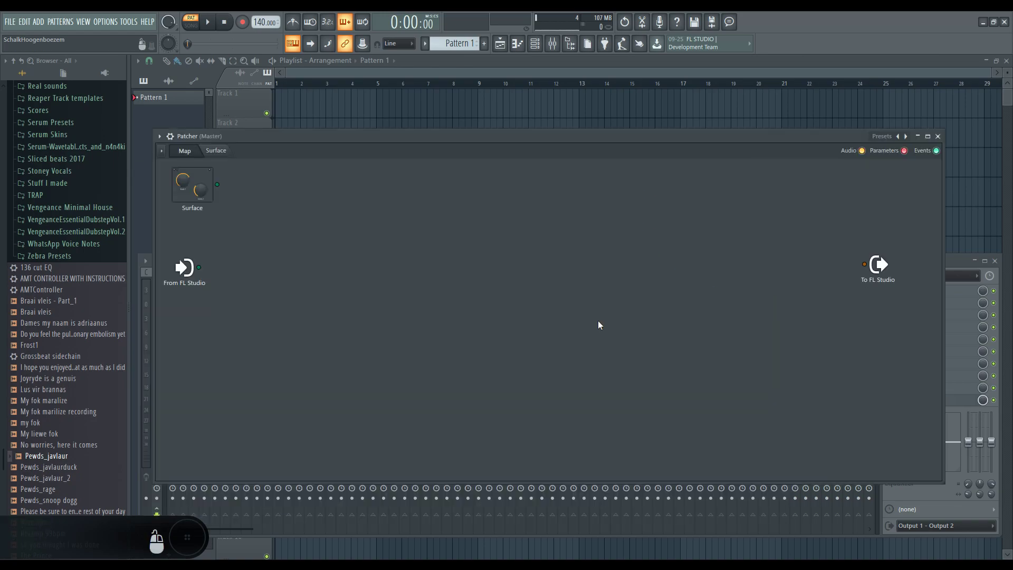
- Add Serum to the Patcher map with OSC B enabled, both oscillators' random phase at 0% and OSC B's fine tuning at -39
key("F8")
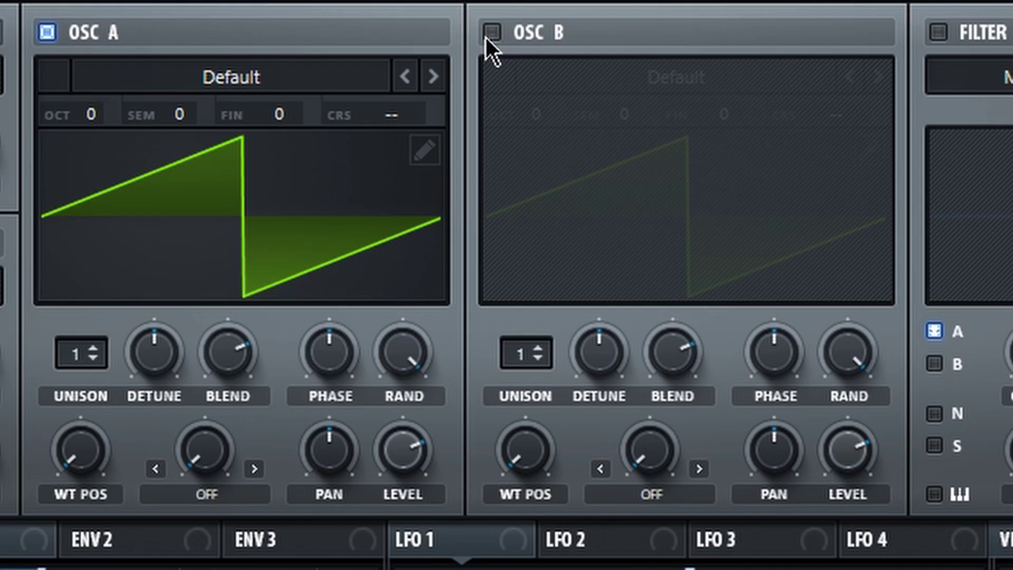
left_click(492, 32)
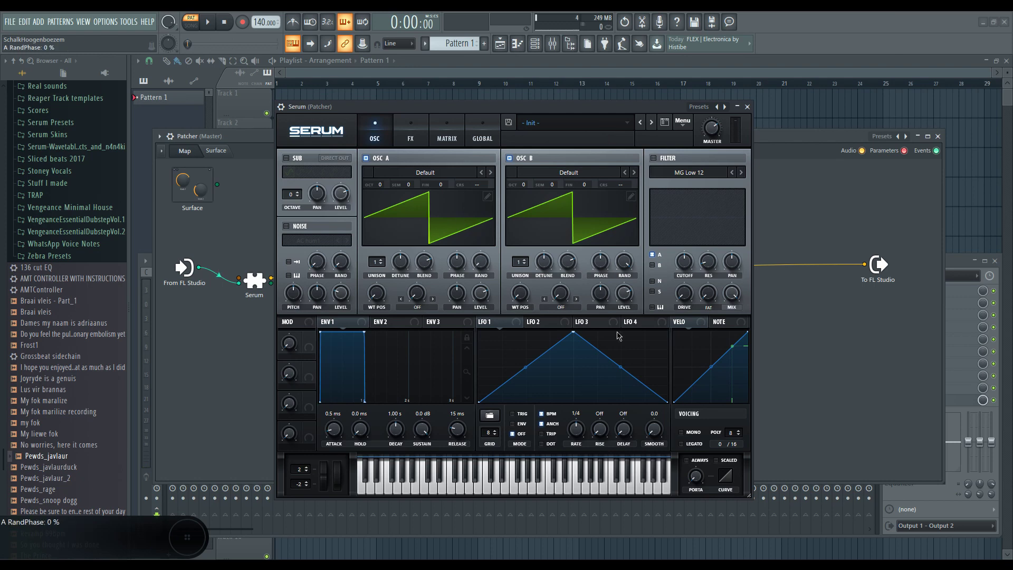
key("g")
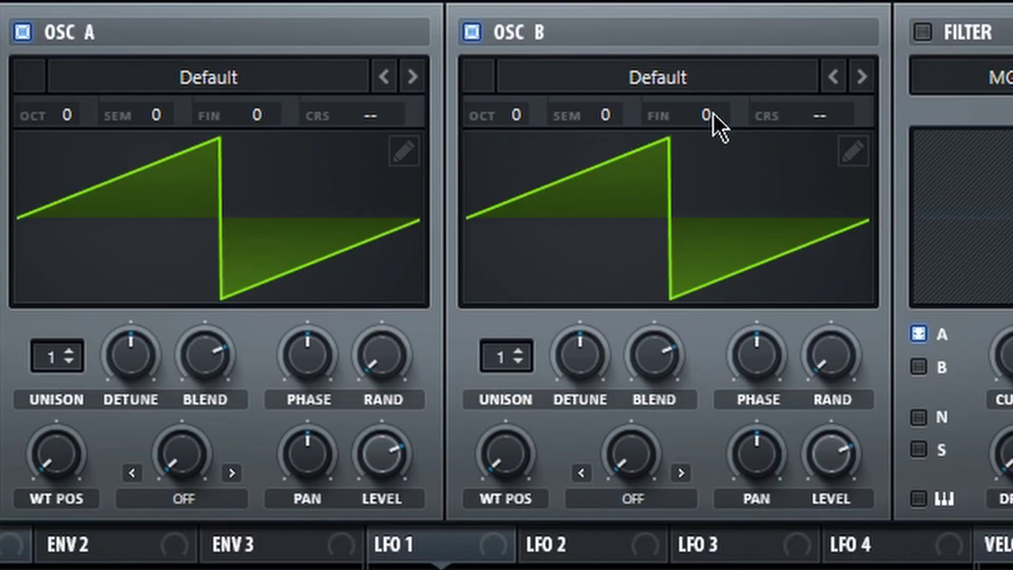
left_click_drag(714, 113, 724, 206)
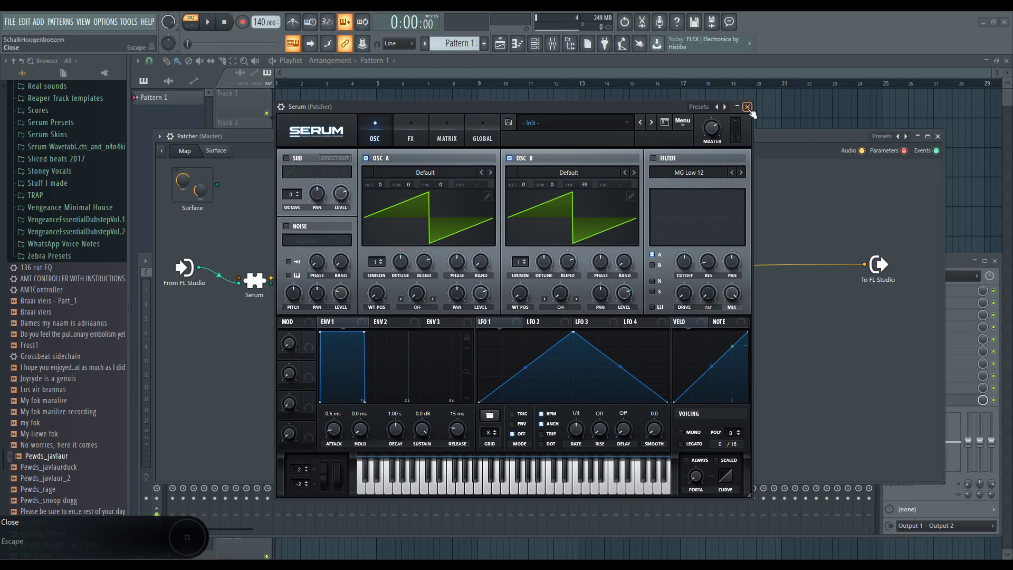
left_click(747, 107)
- Add Maximus to the audio line after Serum and place it just before the To FL Studio node
key("F8")
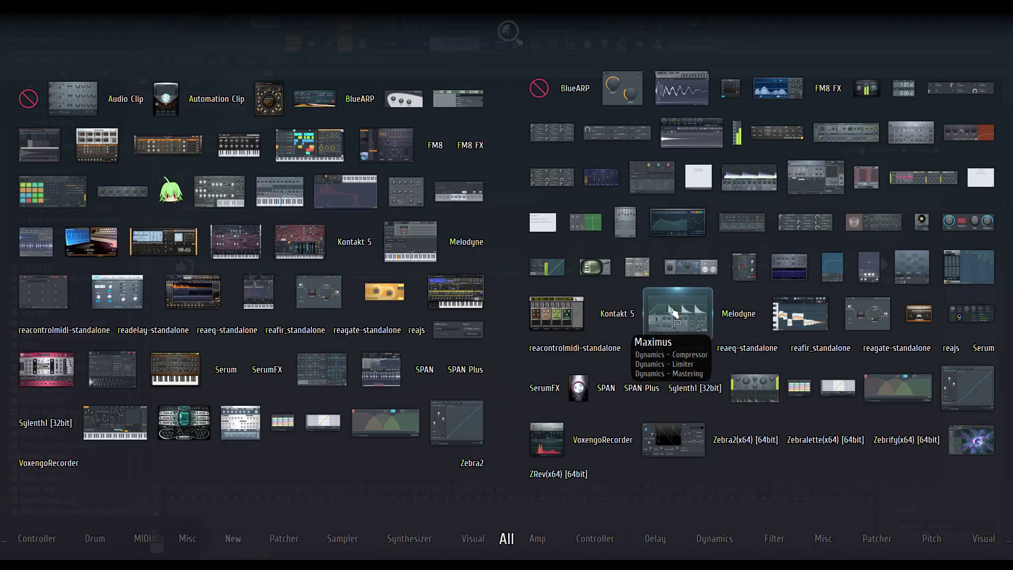
left_click_drag(678, 314, 573, 271)
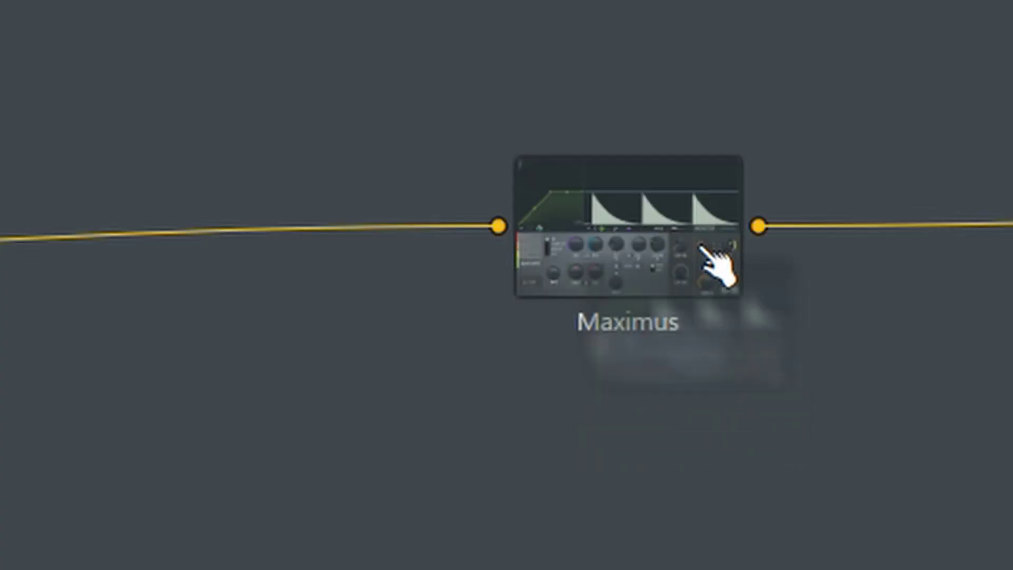
left_click_drag(701, 247, 828, 279)
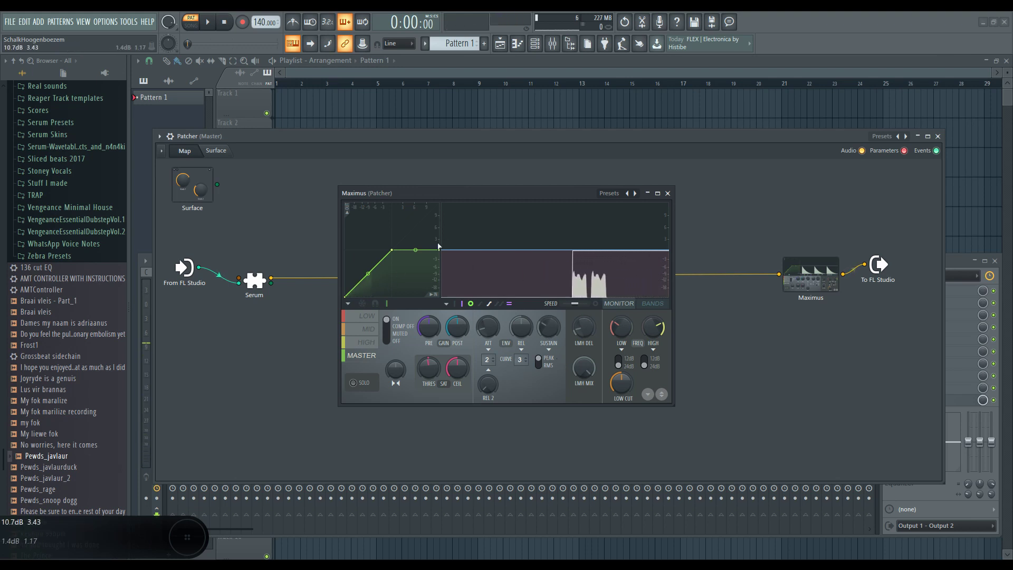
left_click(248, 293)
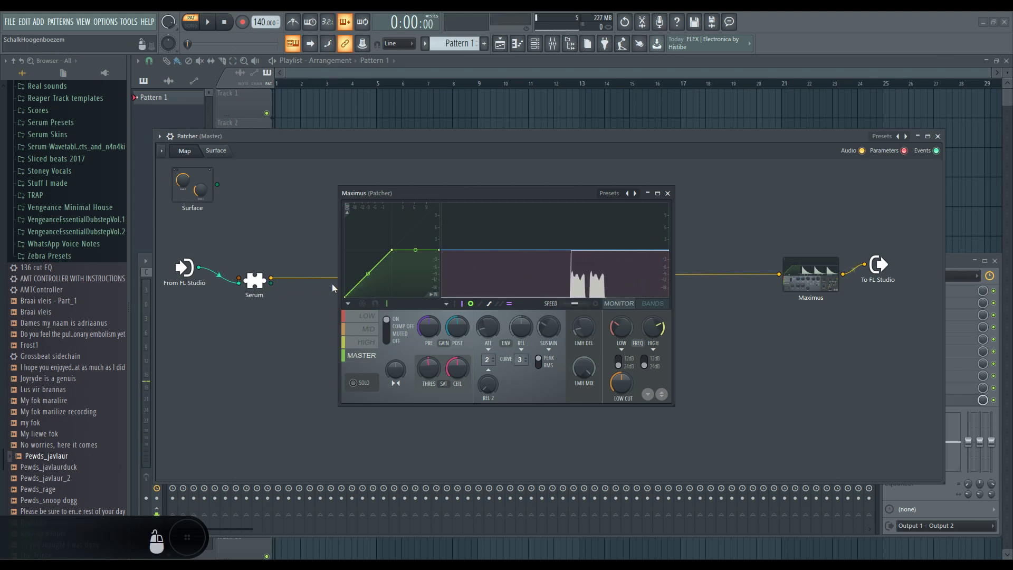
- Add Fruity WaveShaper between Serum and Maximus and insert a high and a low point into its curve
key("F8")
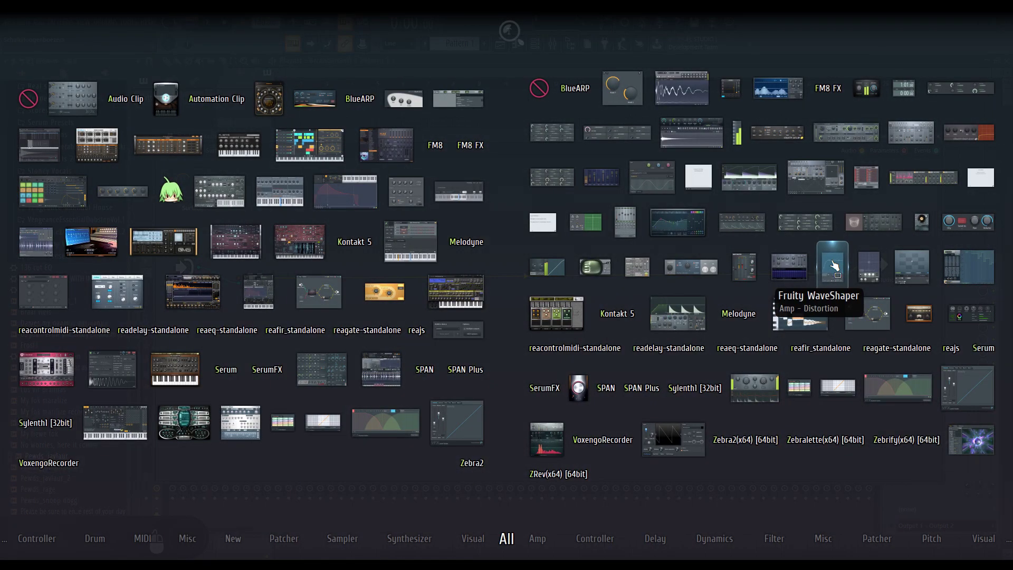
left_click_drag(834, 267, 506, 214)
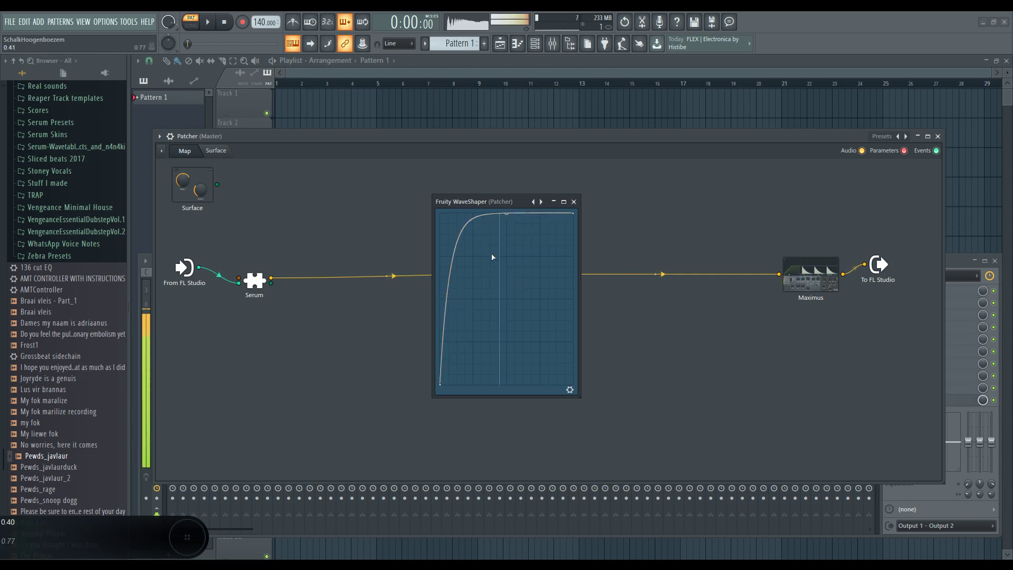
right_click(460, 219)
right_click(523, 359)
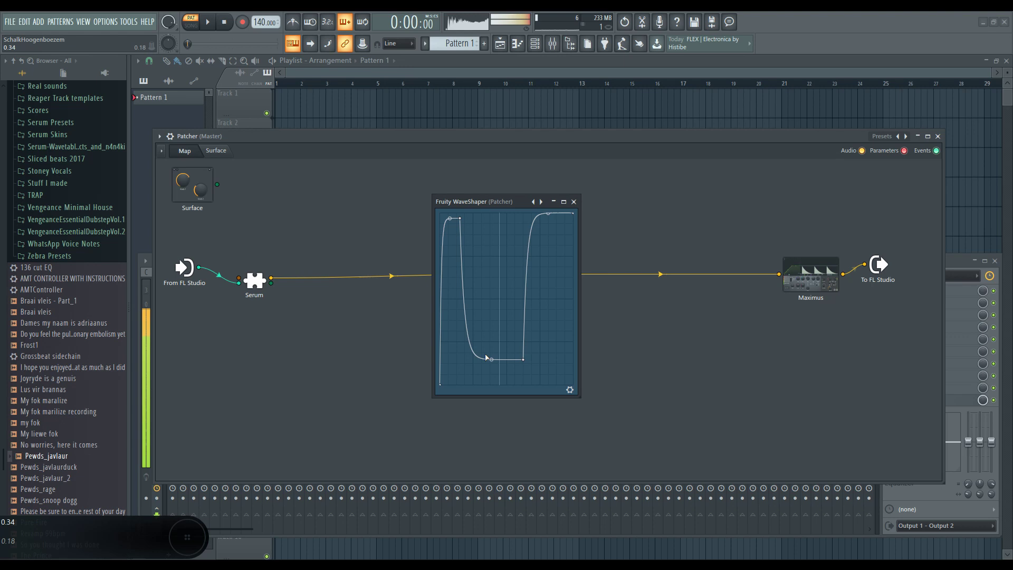
- Reshape the WaveShaper curve by softening its tension, repositioning the peak point and moving the dip point to the curve's lower edge
left_click_drag(491, 359, 462, 253)
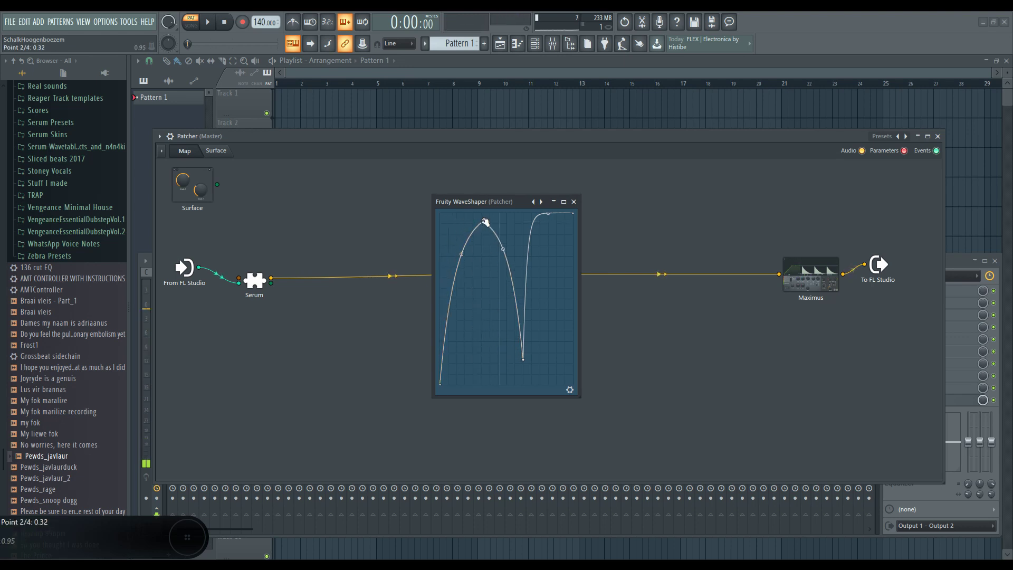
left_click_drag(483, 221, 461, 215)
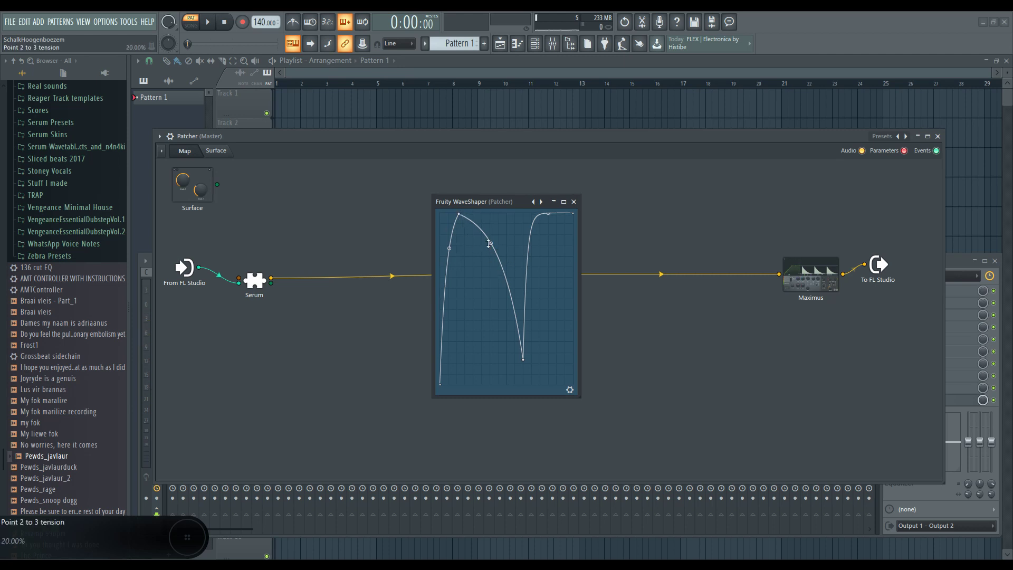
left_click_drag(458, 214, 469, 222)
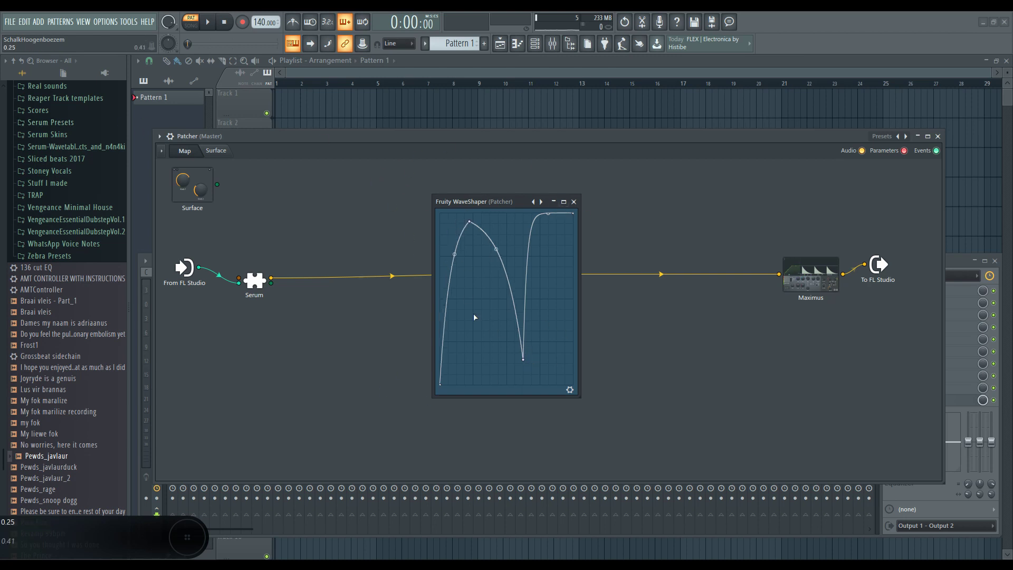
key("z")
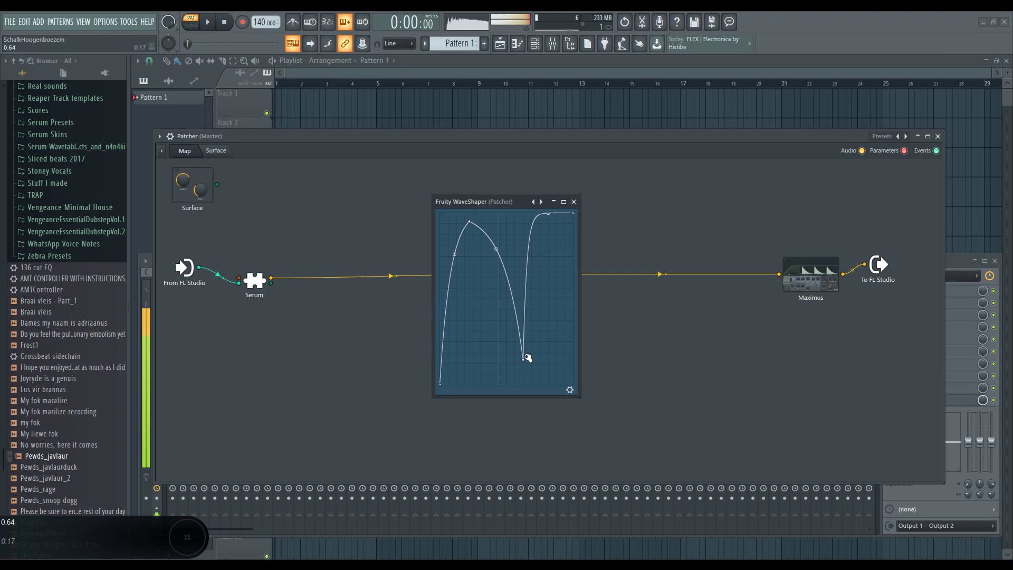
left_click_drag(527, 358, 474, 385)
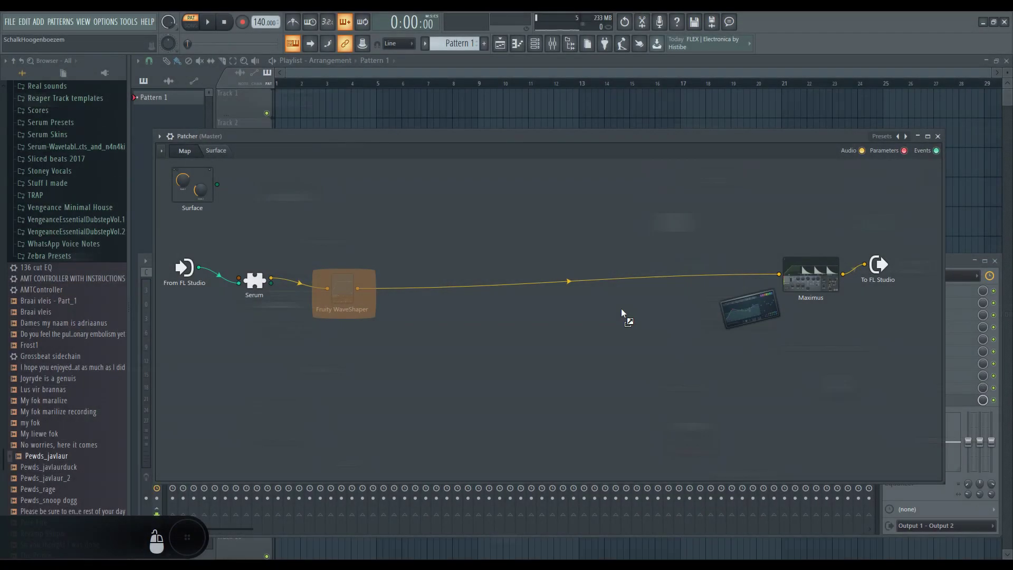
- Add Fruity Parametric EQ 2 between WaveShaper and Maximus and pull band 4 fully down at 632 Hz
left_click_drag(729, 320, 595, 296)
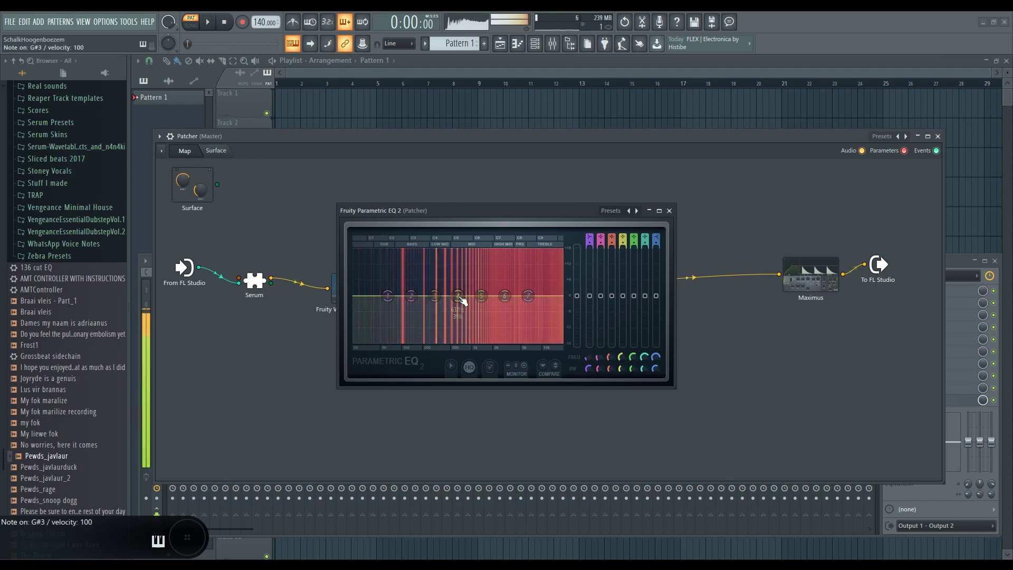
left_click_drag(459, 297, 458, 342)
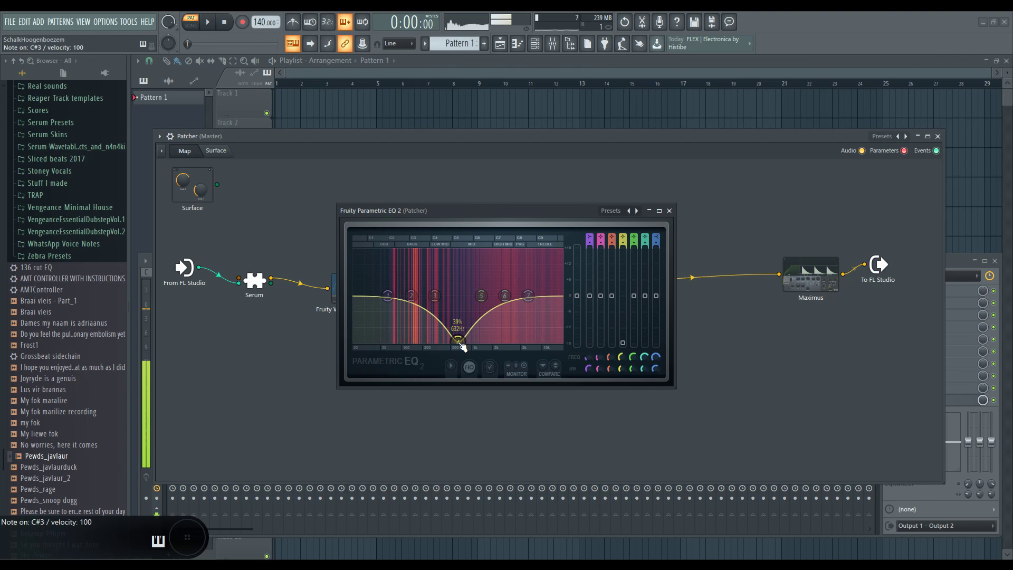
left_click(669, 211)
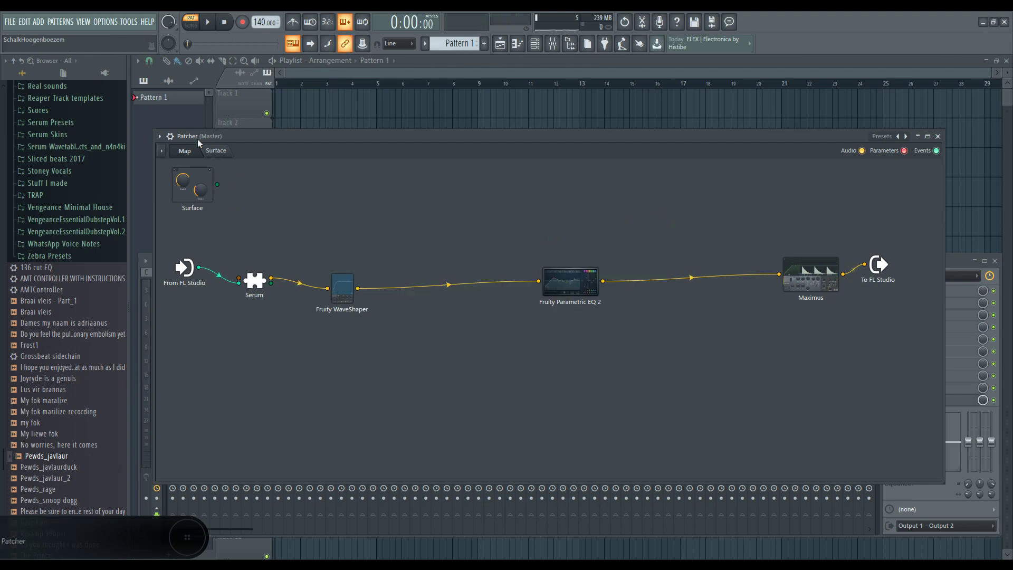
- Turn on Always portamento in Serum and raise the portamento time to about halfway
double_click(255, 279)
left_click_drag(562, 109, 588, 102)
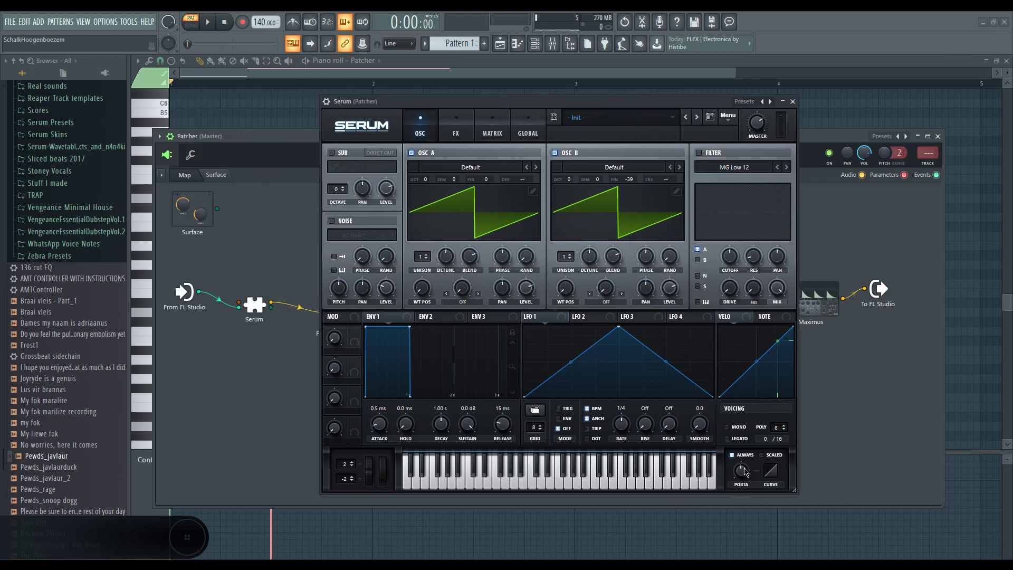
left_click_drag(745, 468, 739, 498)
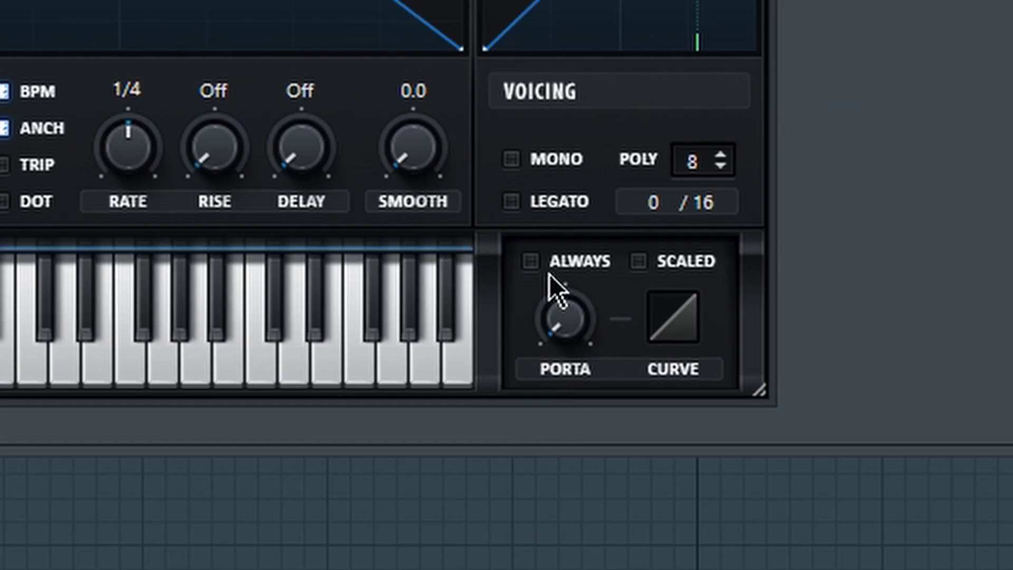
left_click(540, 265)
left_click_drag(560, 331, 584, 166)
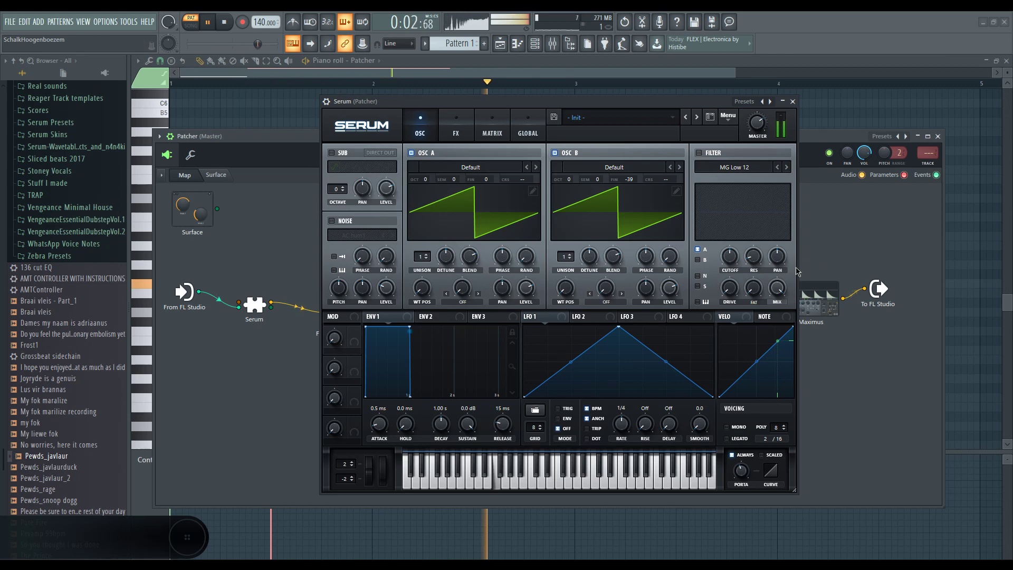
key("space")
left_click(793, 101)
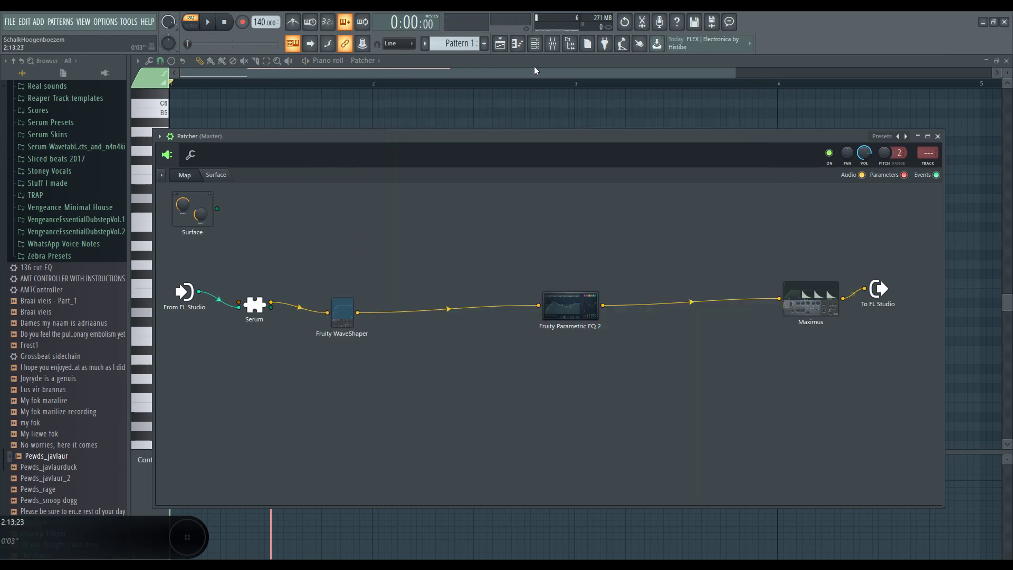
- Shorten the F4 note in the piano roll to end at bar 2 and add an equally long E3 note starting there
key("Escape")
scroll(419, 362, "down", 5)
scroll(517, 284, "up", 2)
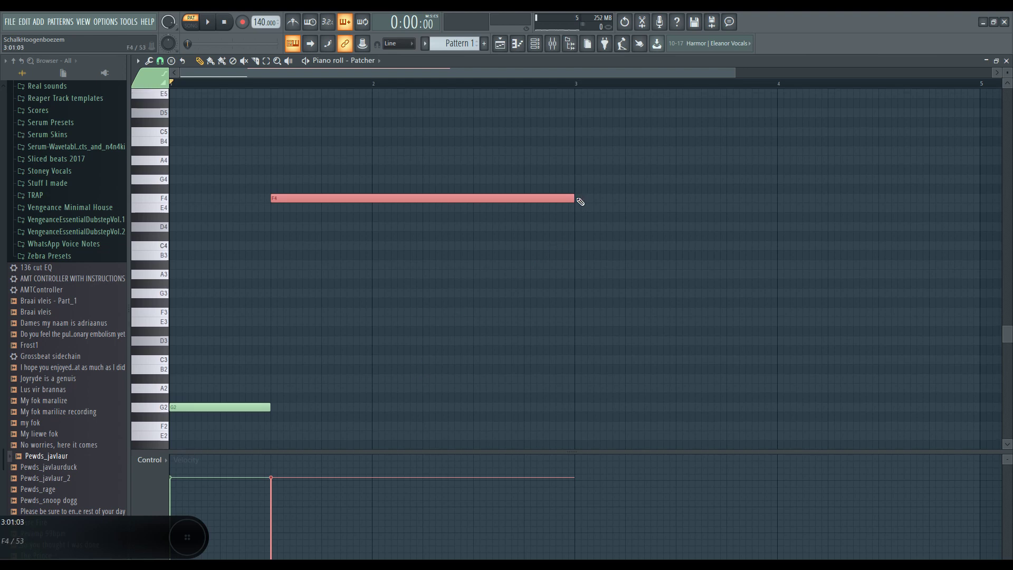
left_click_drag(581, 202, 371, 230)
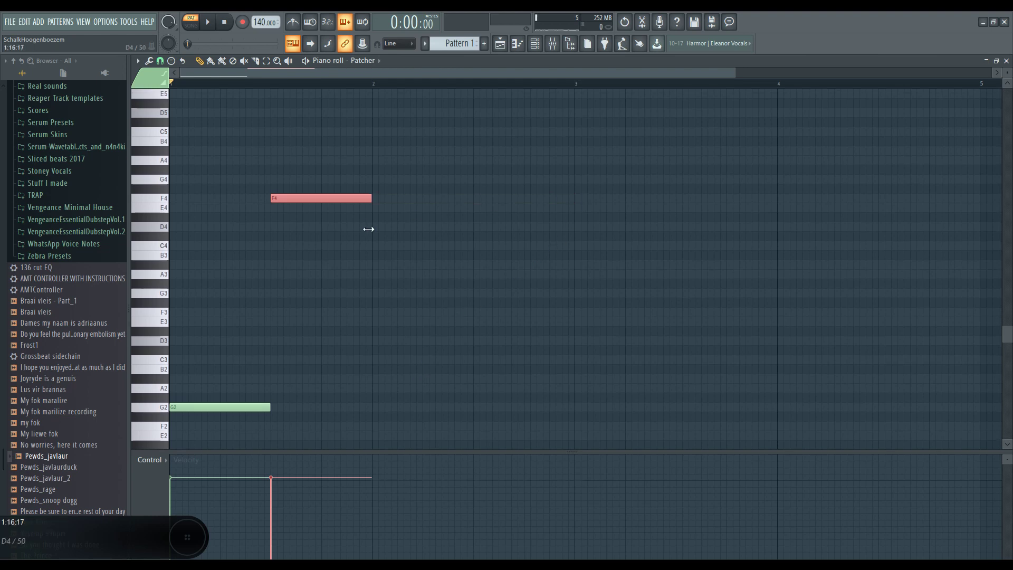
left_click(377, 323)
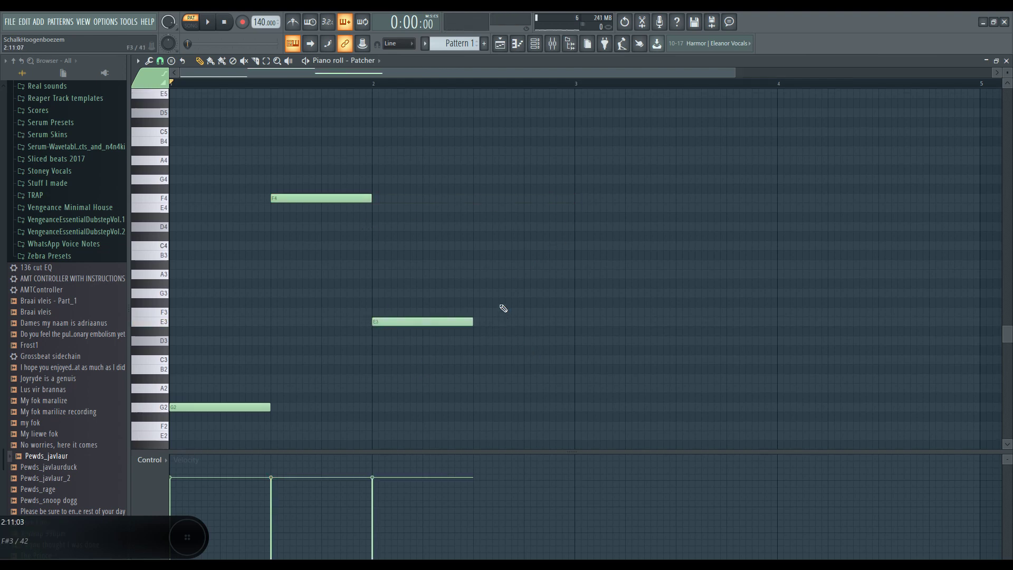
- Turn on Mono voicing in Serum inside Patcher and return to the piano roll
left_click(535, 45)
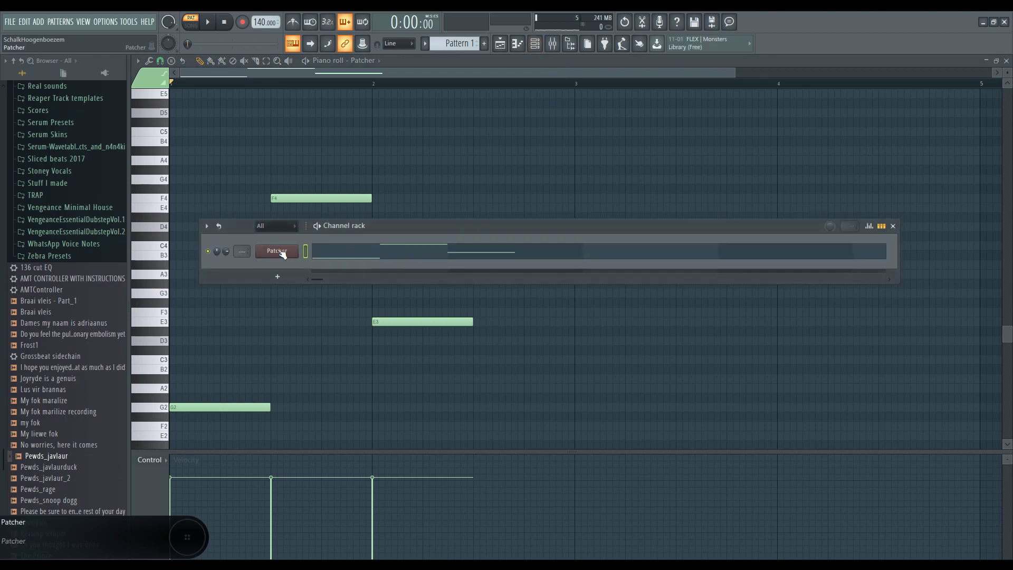
left_click(280, 252)
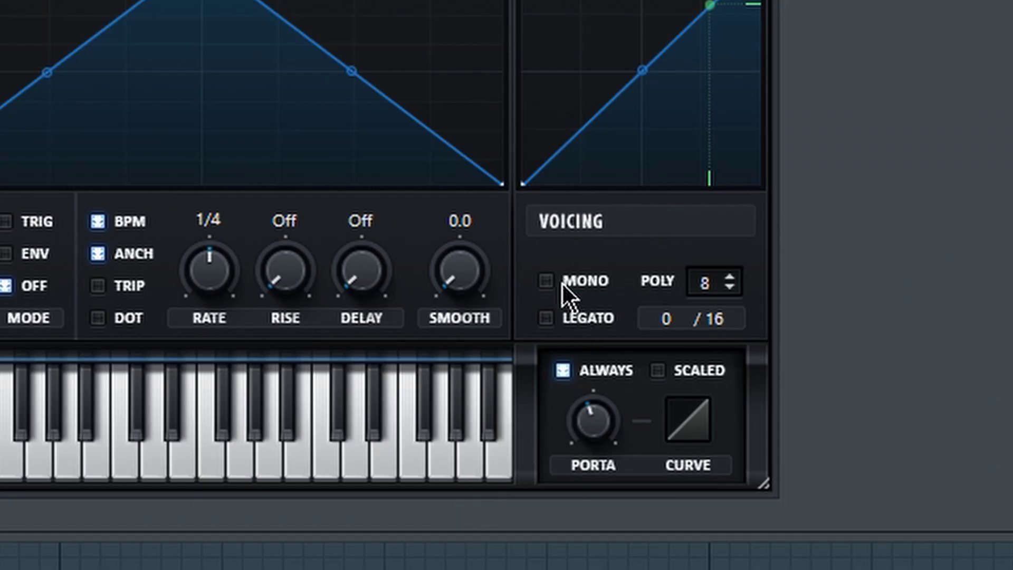
left_click(547, 281)
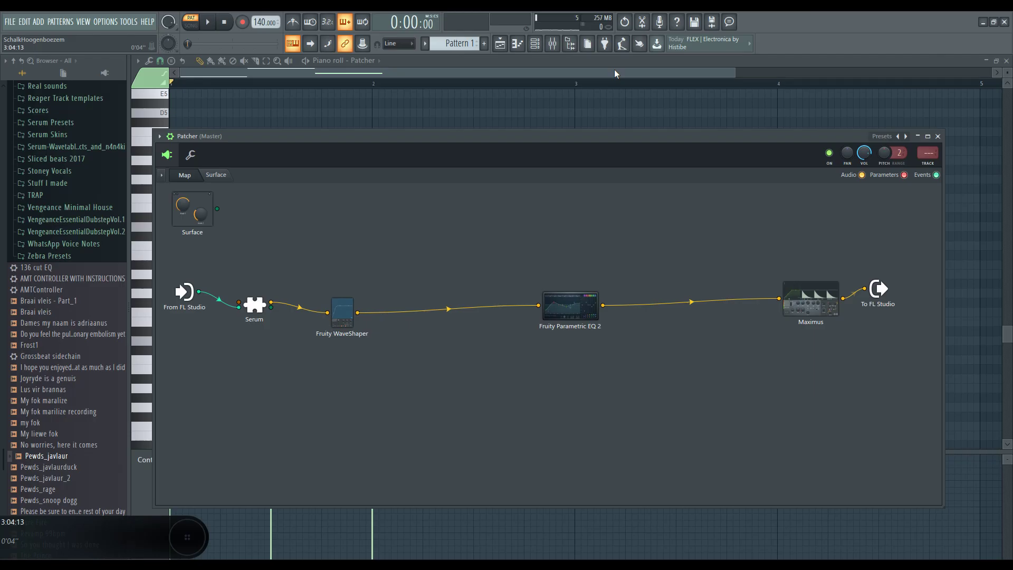
key("Escape")
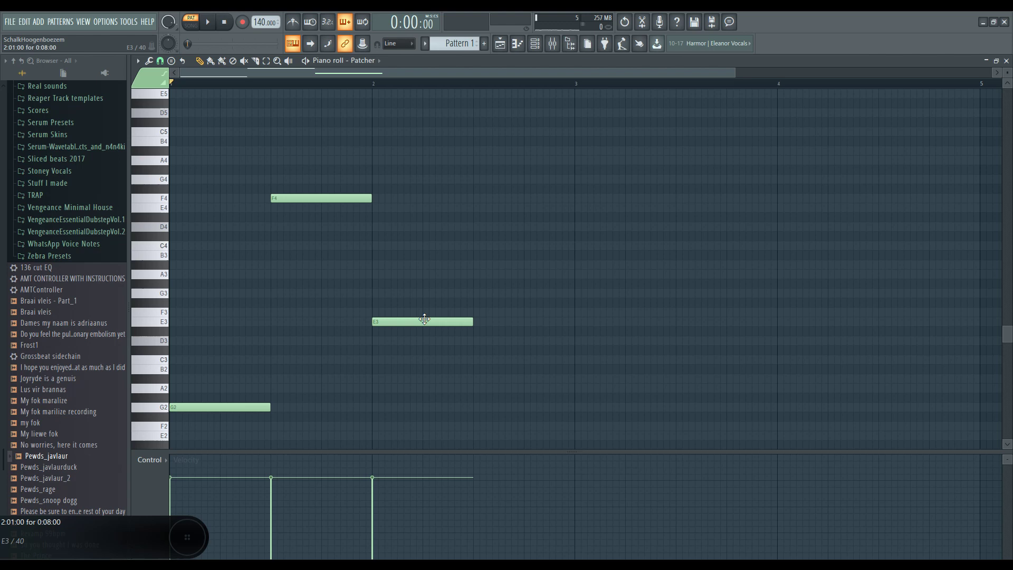
- Move the E3 note earlier so it overlaps the end of the F4 note, and play the pattern
left_click_drag(424, 319, 384, 321)
key("space")
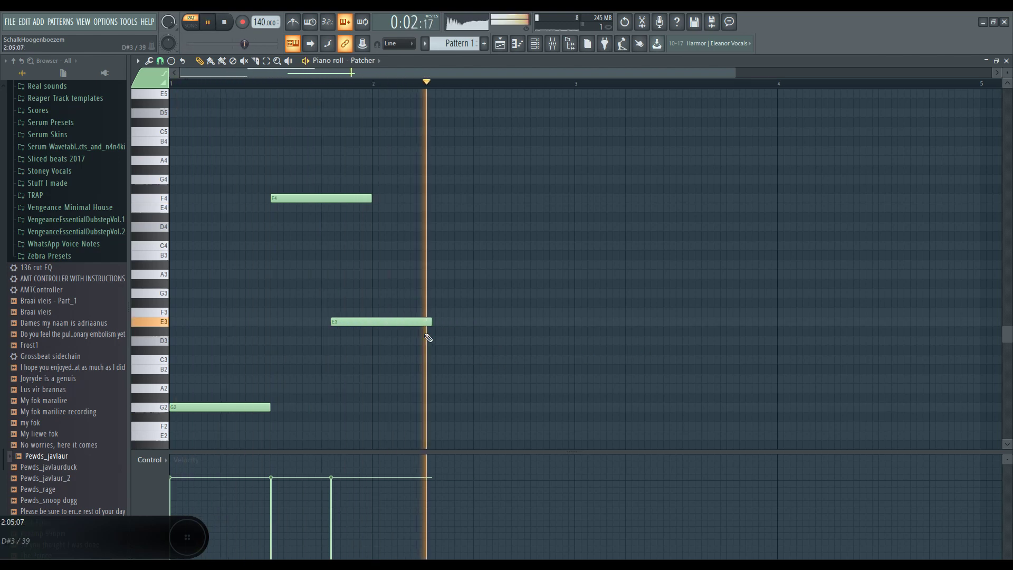
key("space")
- Delete the E3 note, extend F4 to 2:09, add a G3 note from there to bar 3, and play the pattern
right_click(385, 322)
left_click_drag(374, 201, 479, 290)
left_click(475, 292)
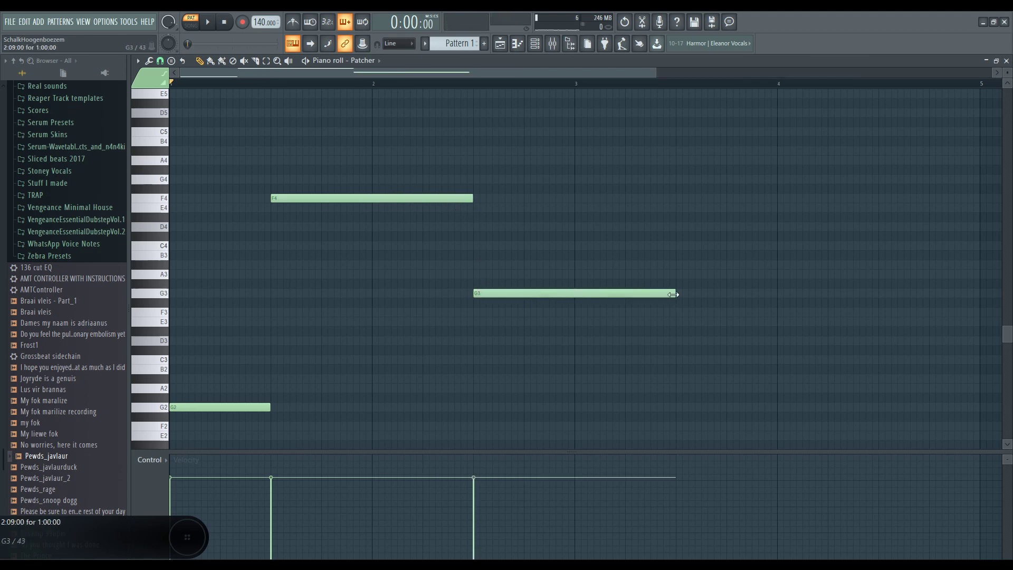
left_click_drag(675, 293, 586, 328)
key("space")
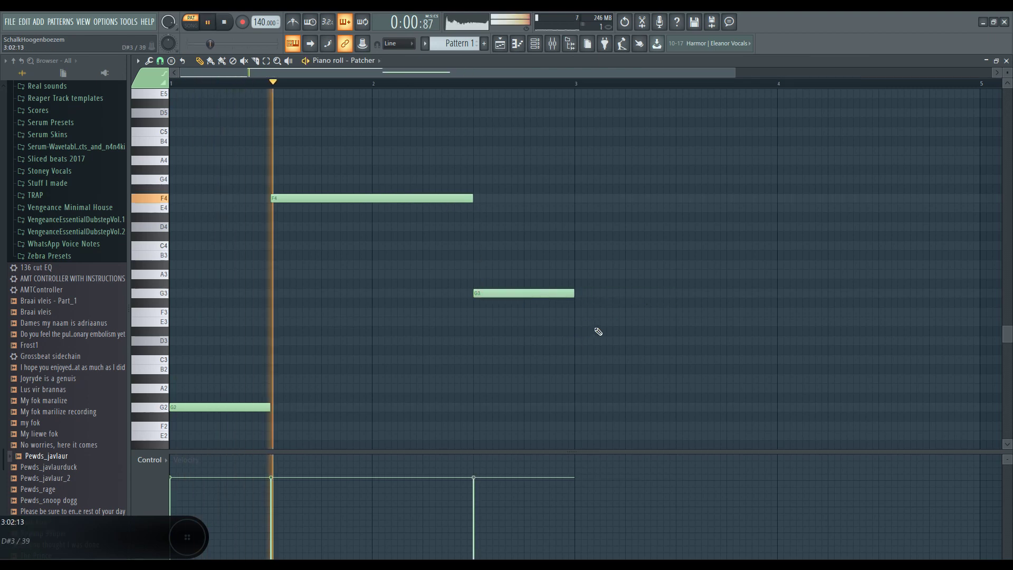
key("space")
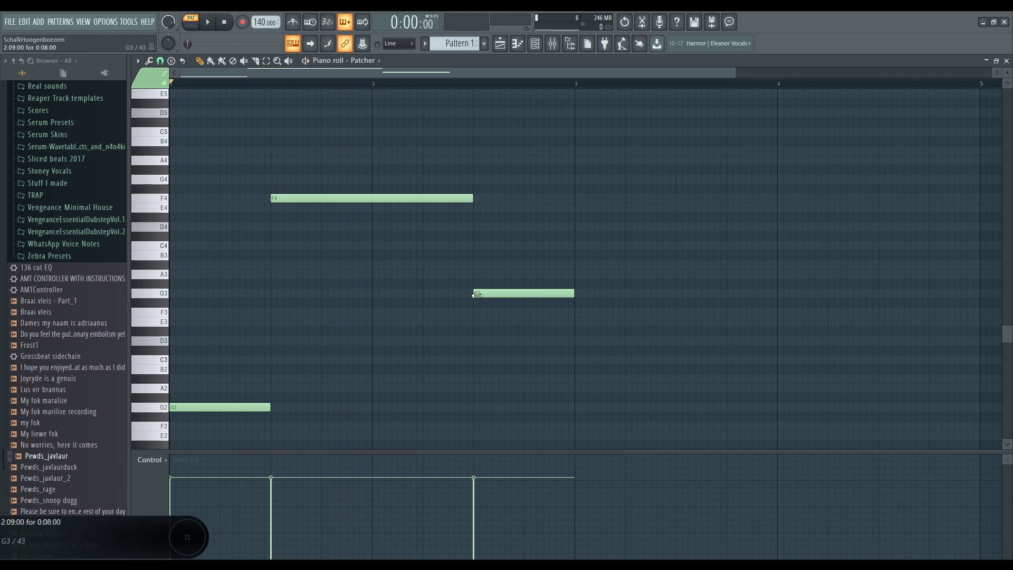
- Adjust the G3 note's start to about 2:05 so it overlaps the F4 note, playing the pattern to hear the glide
left_click_drag(477, 295, 371, 312)
key("space")
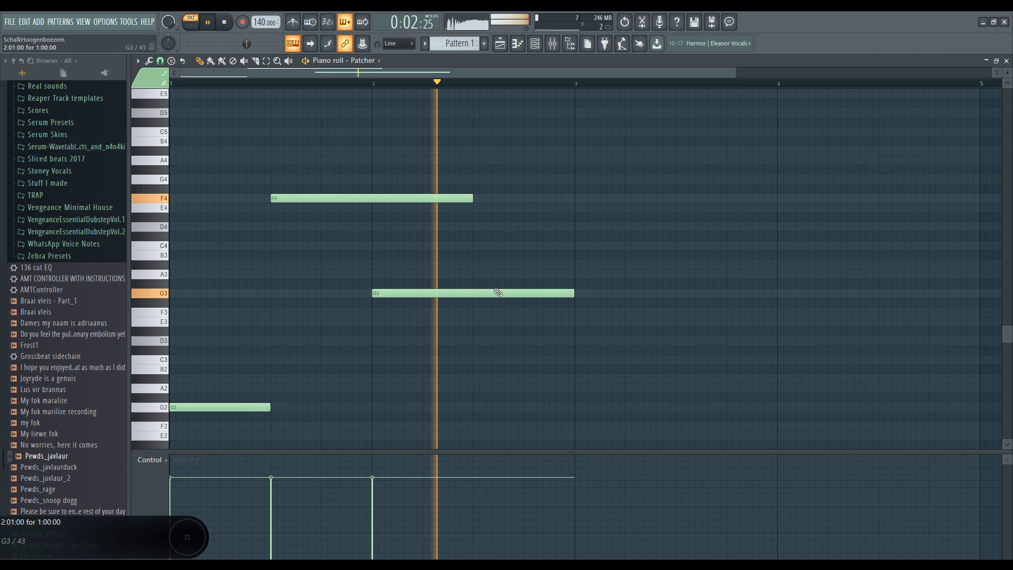
key("space")
left_click_drag(374, 294, 424, 310)
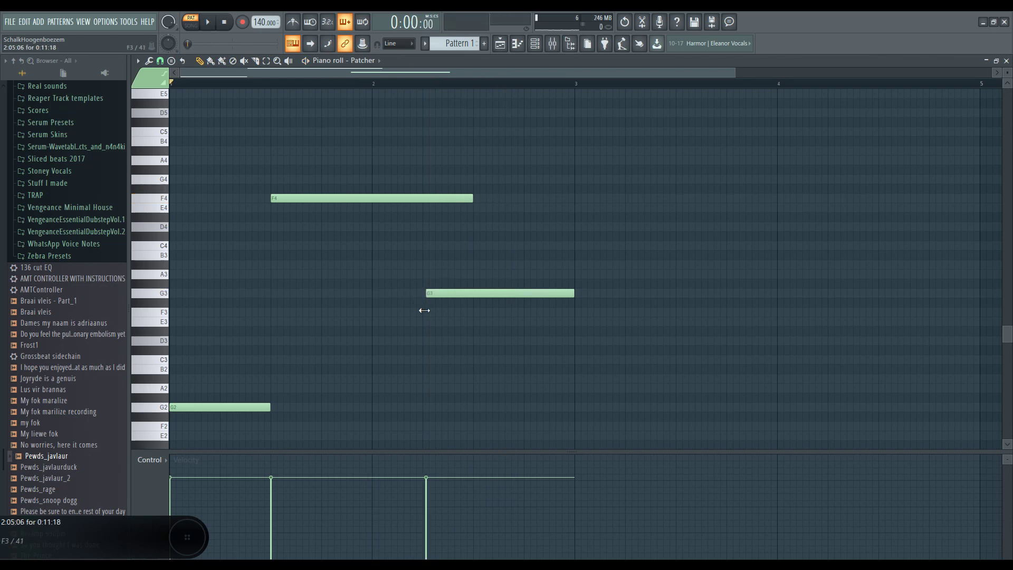
- Reopen Serum to review its portamento settings and play the overlapping note pattern
left_click(536, 43)
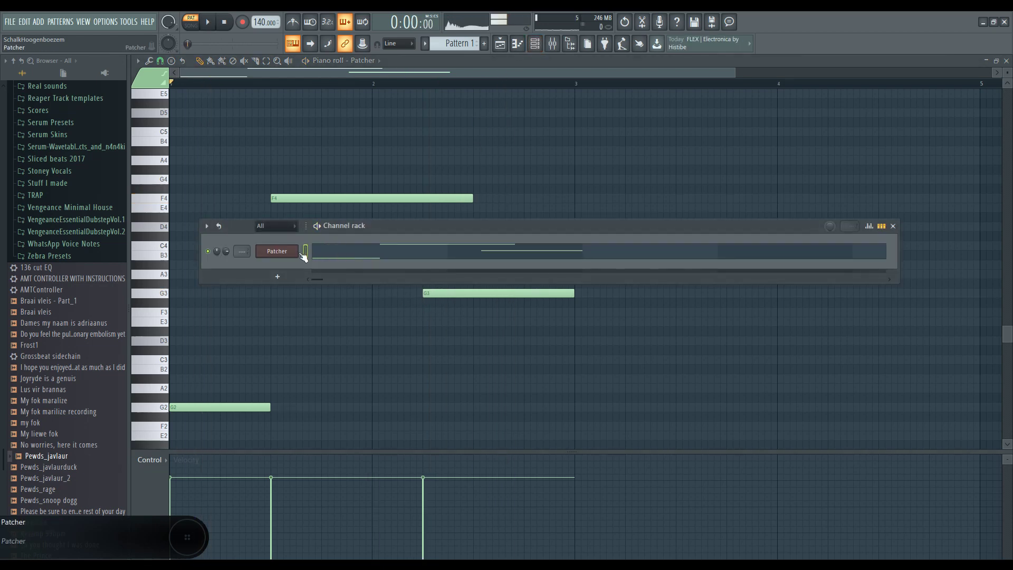
left_click(282, 254)
double_click(259, 309)
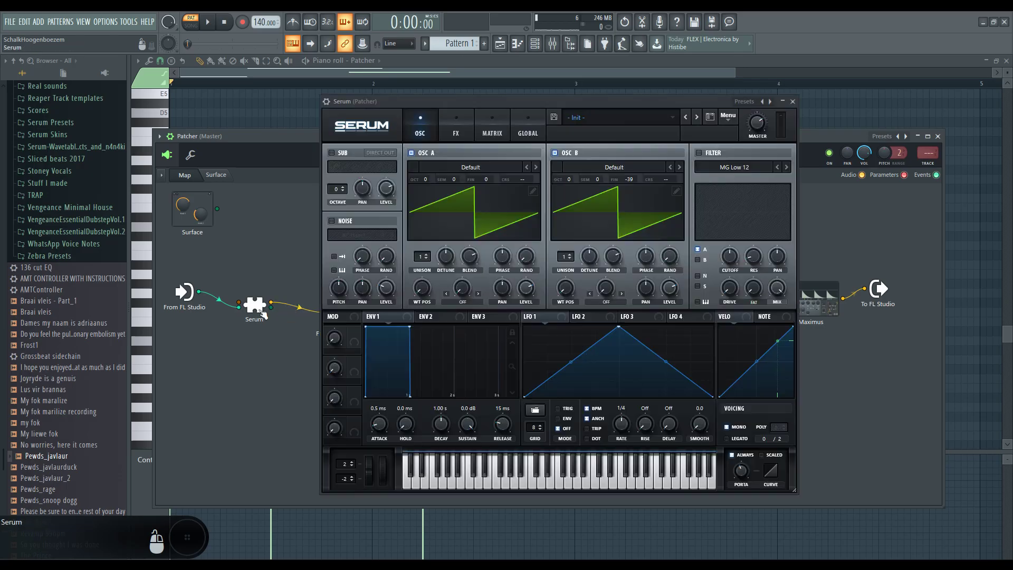
mouse_move(744, 467)
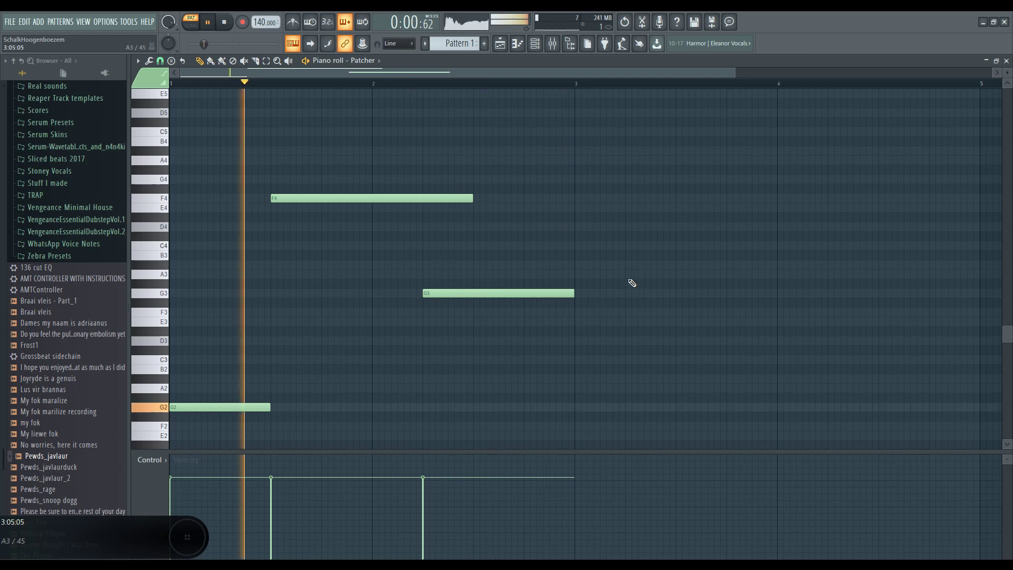
key("space")
- Move the Fruity Parametric EQ 2 closer to WaveShaper and insert a second Parametric EQ 2 between it and Maximus
left_click(539, 43)
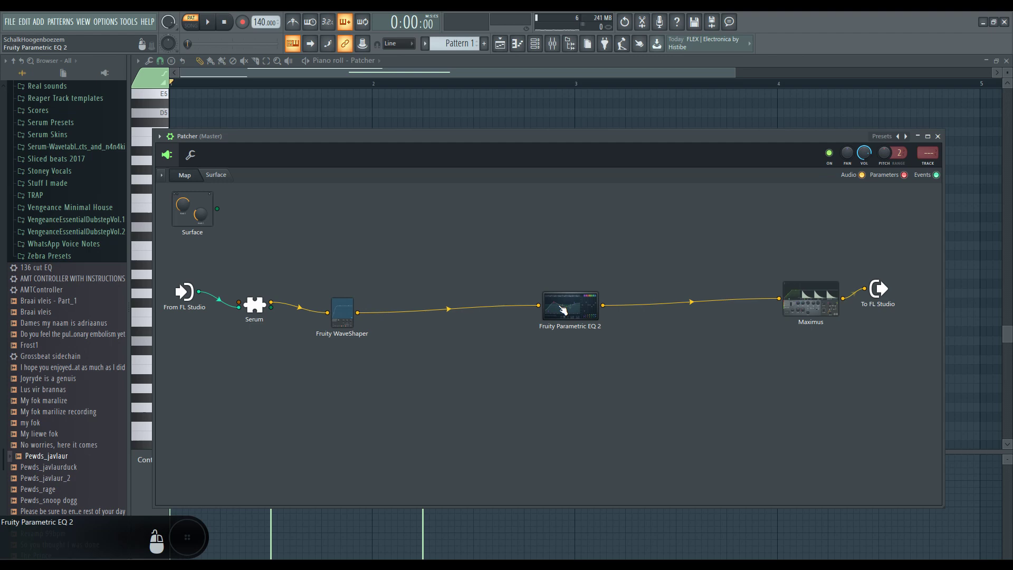
left_click_drag(572, 310, 479, 318)
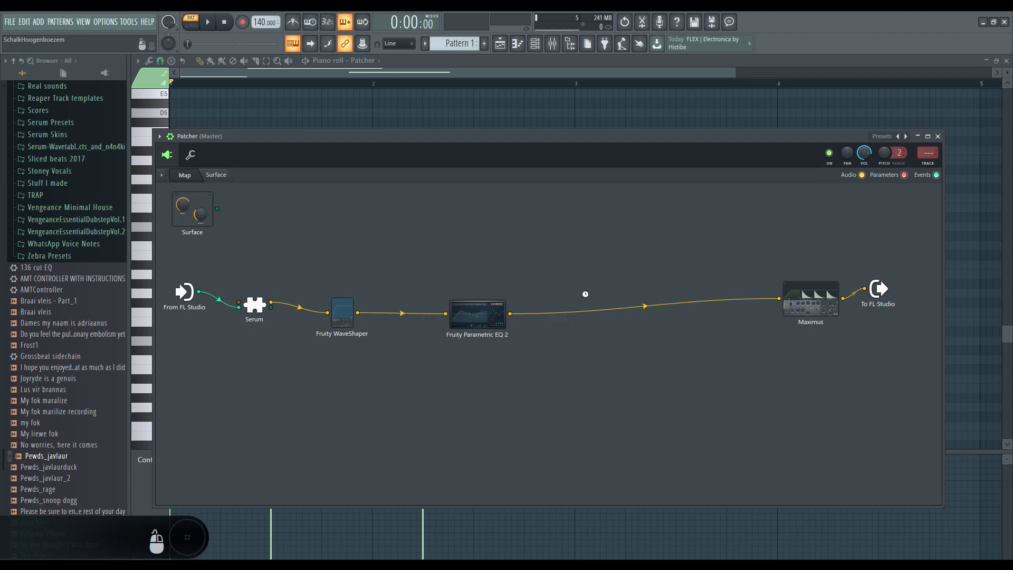
key("F8")
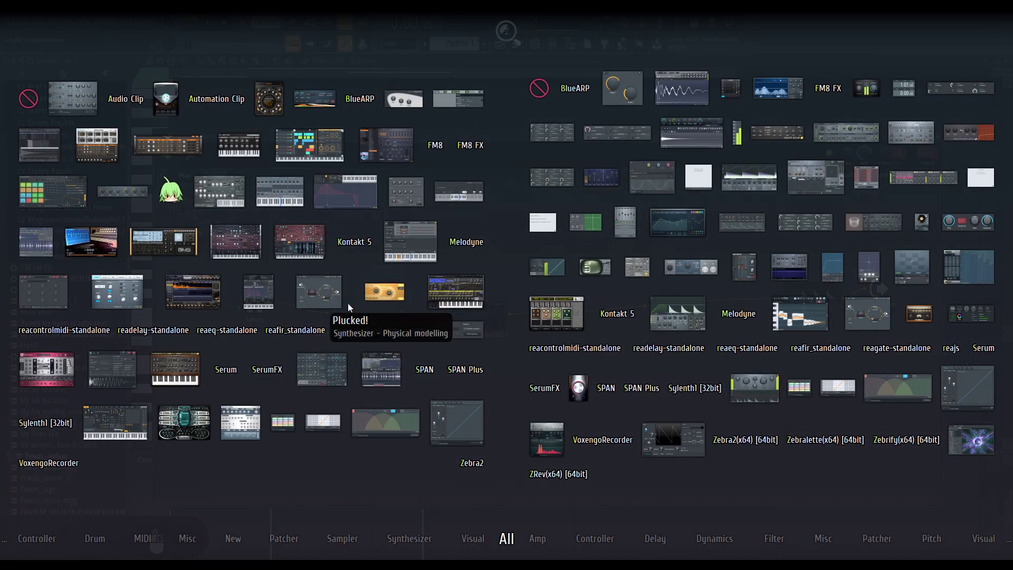
left_click_drag(686, 233, 638, 313)
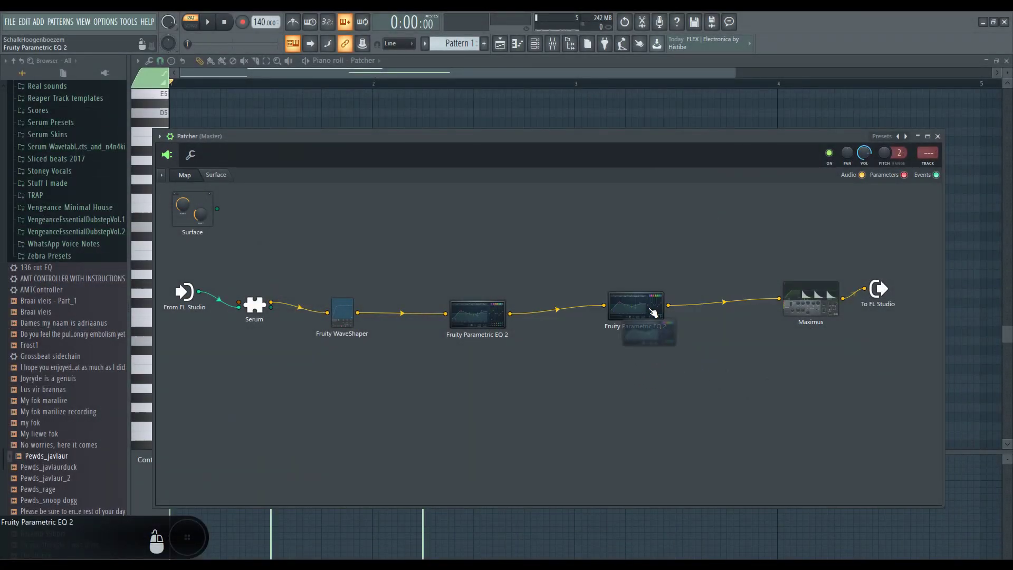
- Boost band 4 of the second EQ to 16.8 dB with 100% bandwidth and sweep its frequency
left_click(500, 324)
left_click(695, 218)
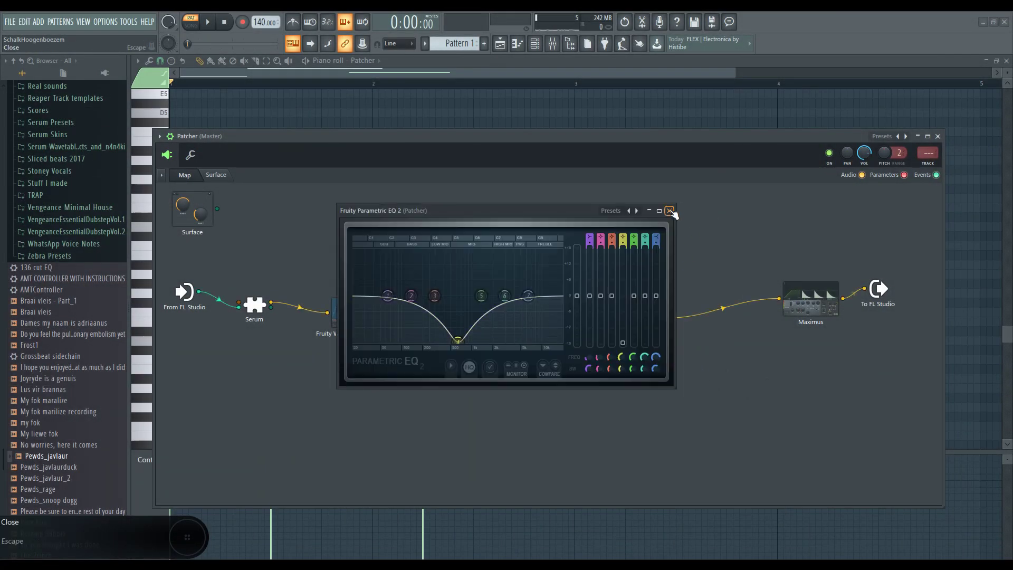
left_click(670, 212)
left_click(645, 311)
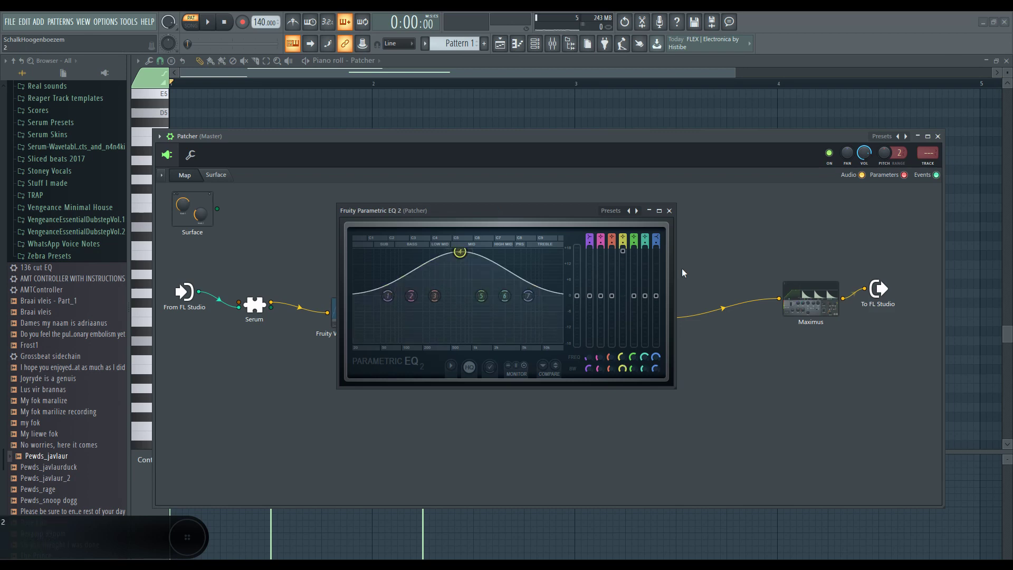
mouse_move(625, 360)
left_mouse_down()
mouse_move(625, 372)
mouse_move(625, 359)
left_mouse_up()
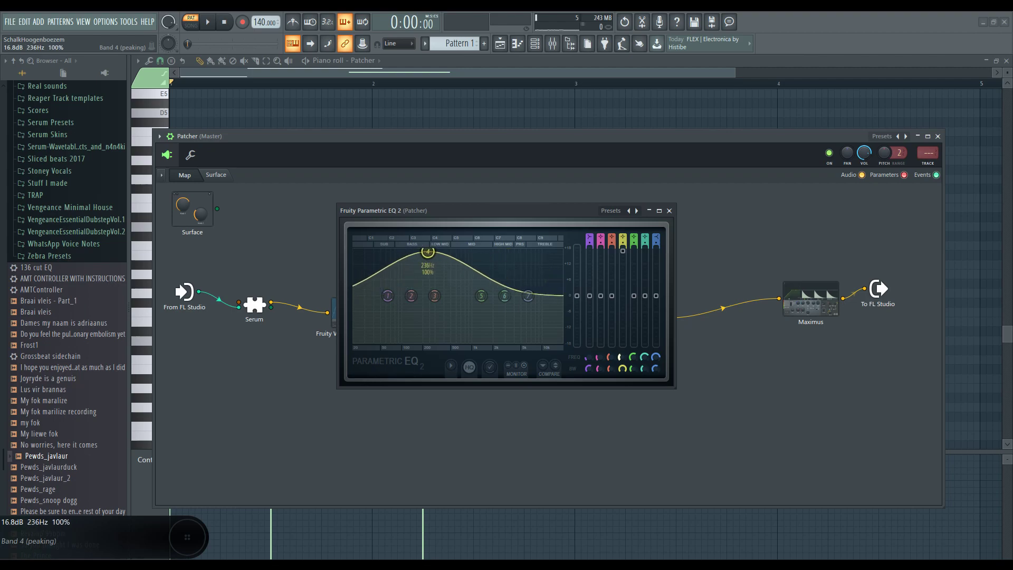
- Activate the second EQ's band 4 frequency parameter and create an automation clip for it
right_click(624, 358)
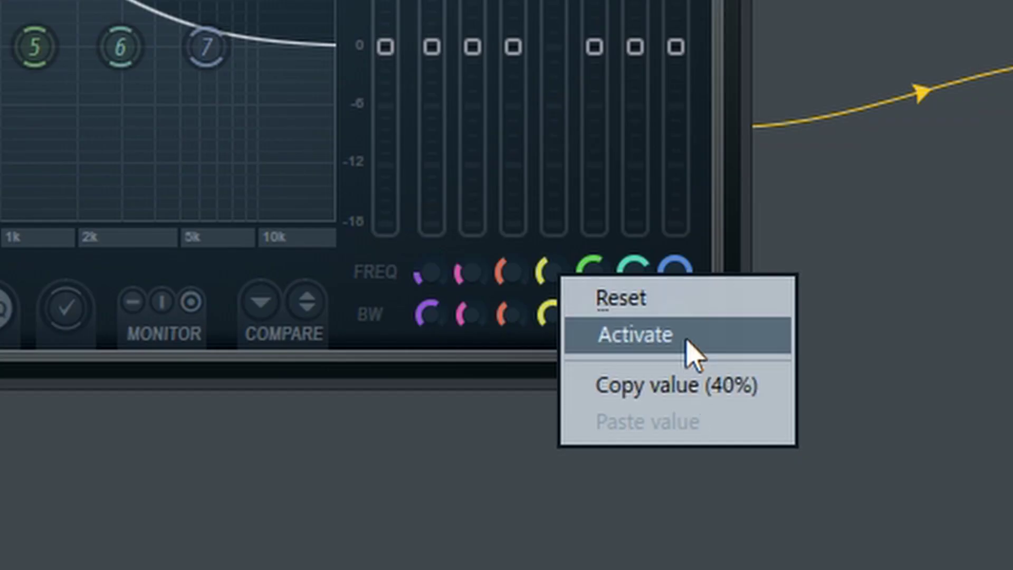
left_click(686, 341)
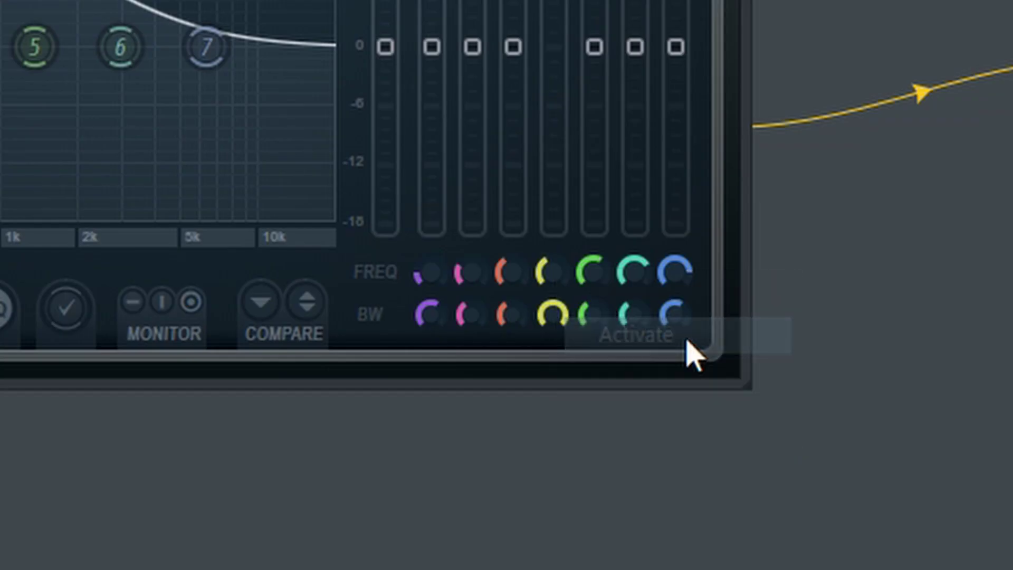
right_click(561, 280)
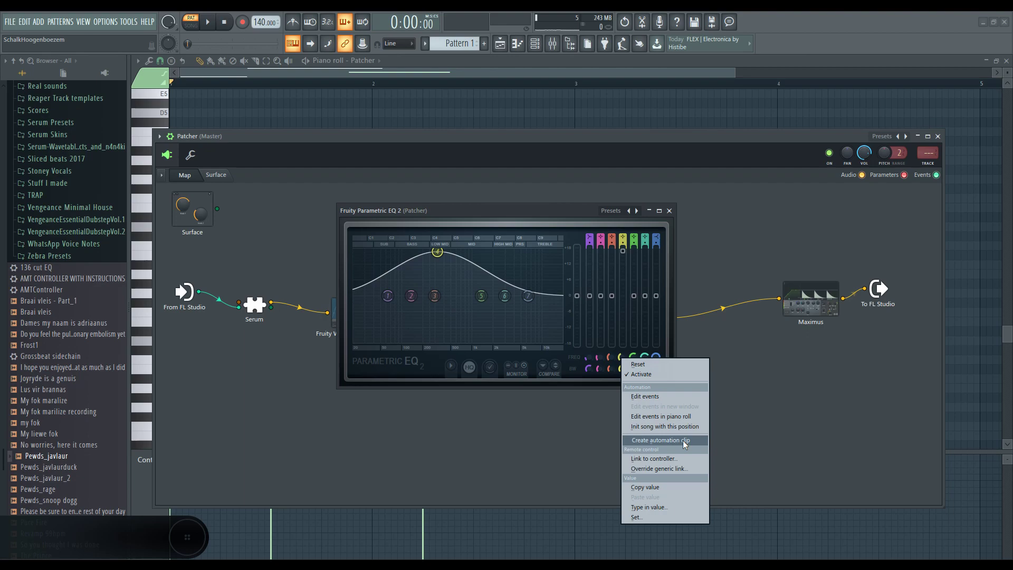
left_click(685, 441)
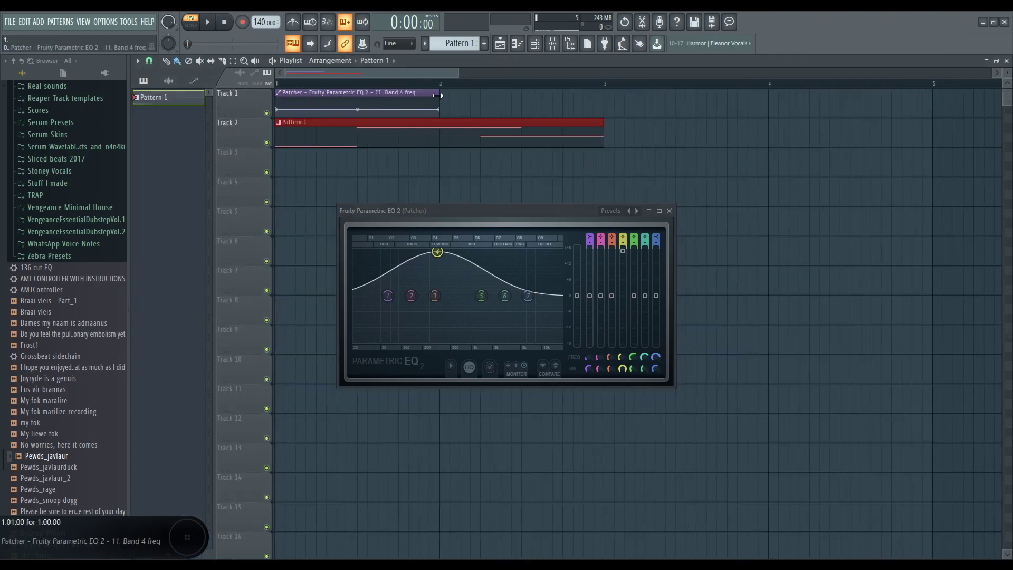
- Extend the band 4 frequency automation clip to bar 3, add points forming two peaks and a dip, and play it
left_click_drag(441, 95, 602, 95)
left_click_drag(555, 158, 960, 244)
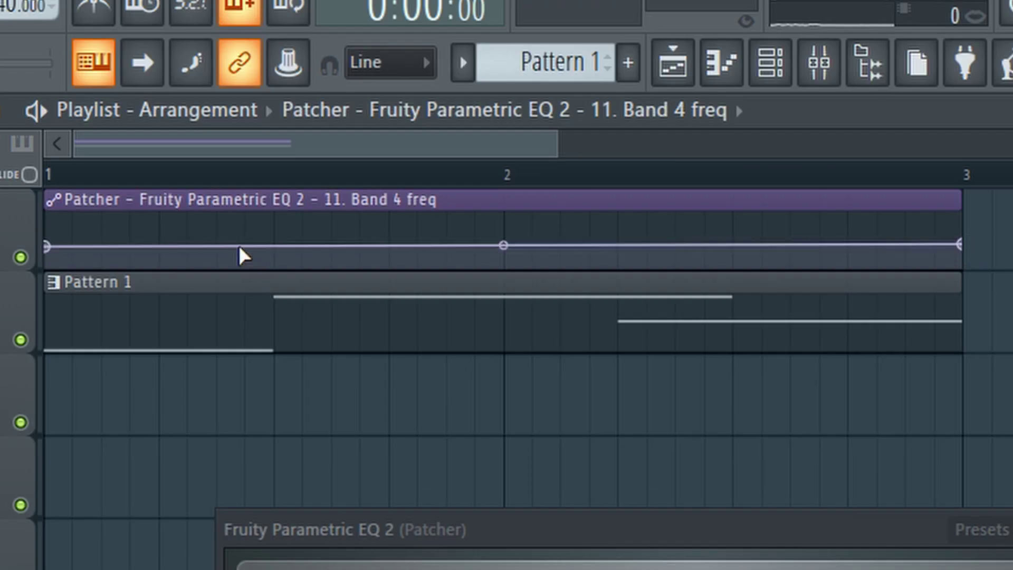
right_click(276, 130)
right_click(370, 157)
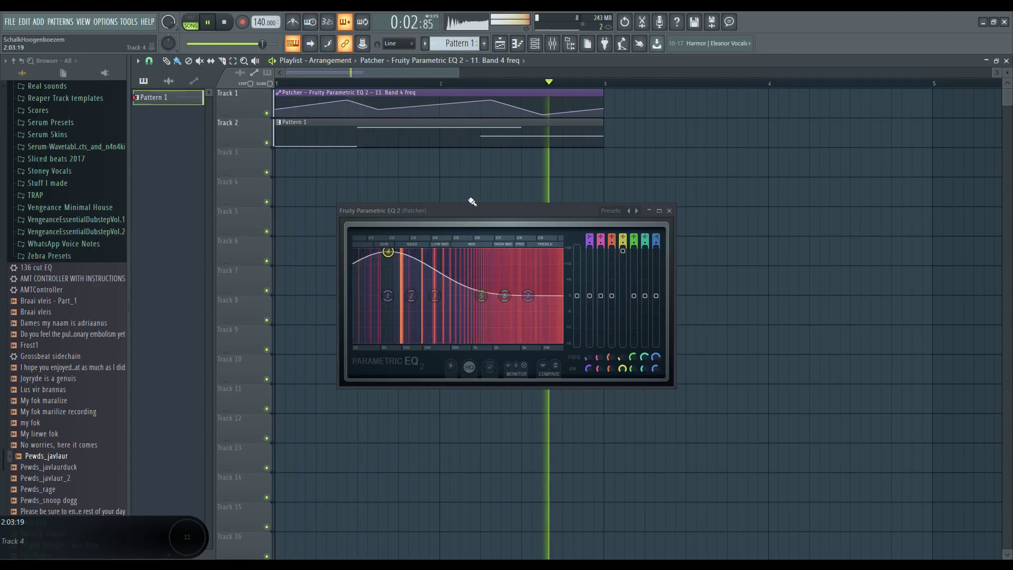
key("space")
- Lower the two peaks of the frequency automation, shape further rises and dips along the clip, and play it back
left_click_drag(348, 103, 348, 111)
key("space")
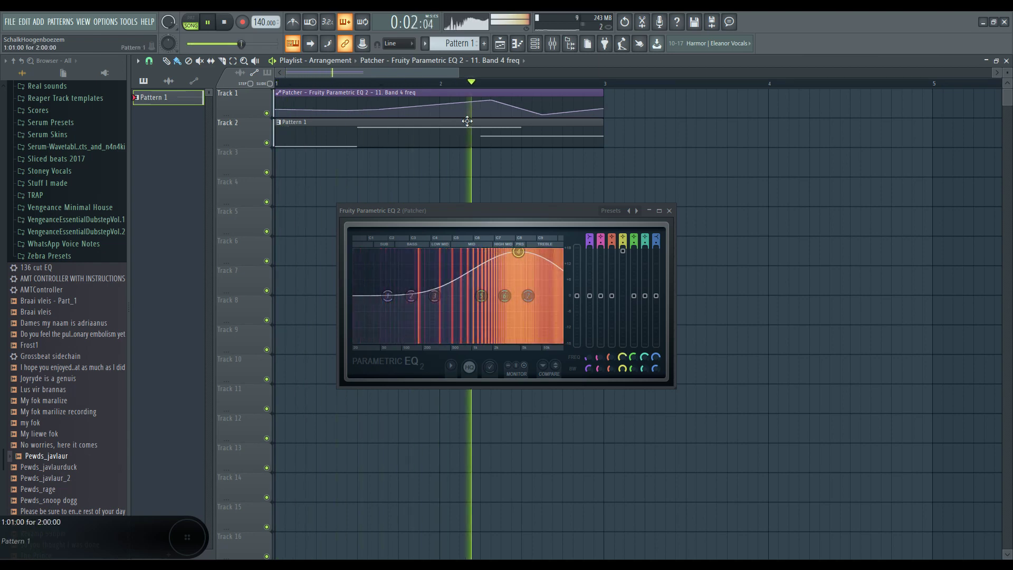
left_click_drag(491, 99, 493, 111)
key("space")
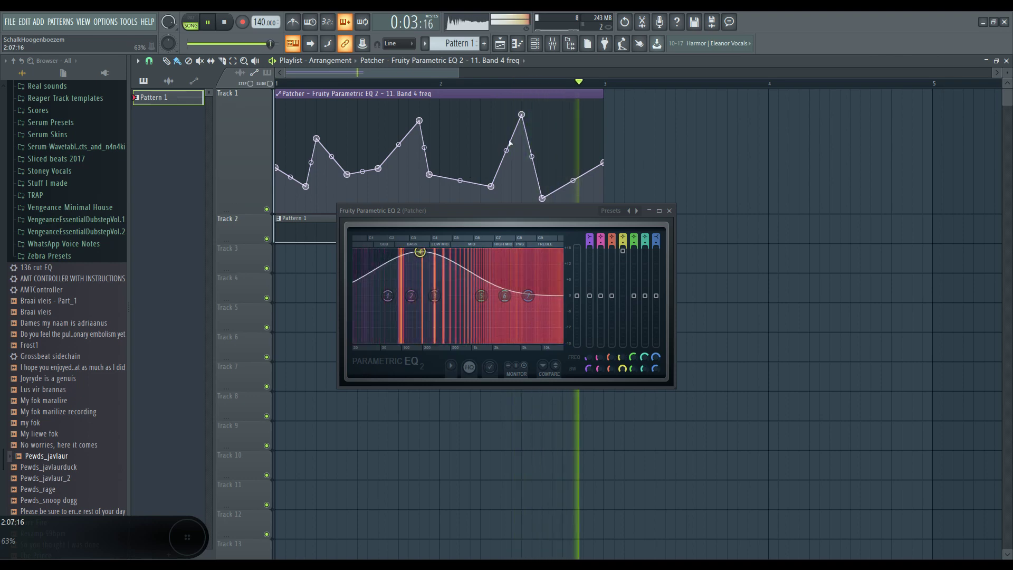
- Lower the automation point at 2:09 to 55%, add a high point at about 2:13, and play the song
key("space")
left_click_drag(522, 114, 522, 151)
key("space")
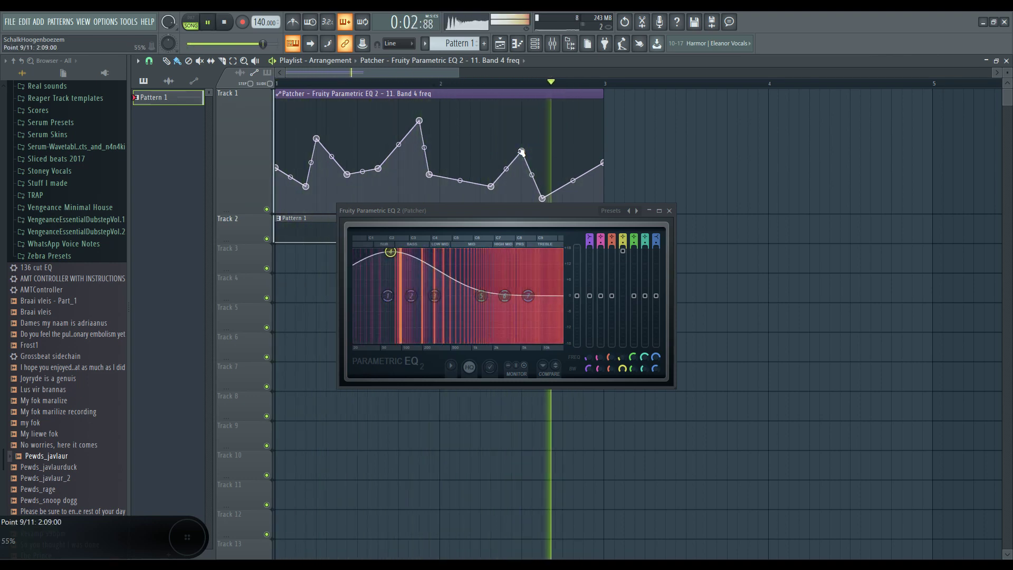
key("space")
left_click(563, 148)
key("space")
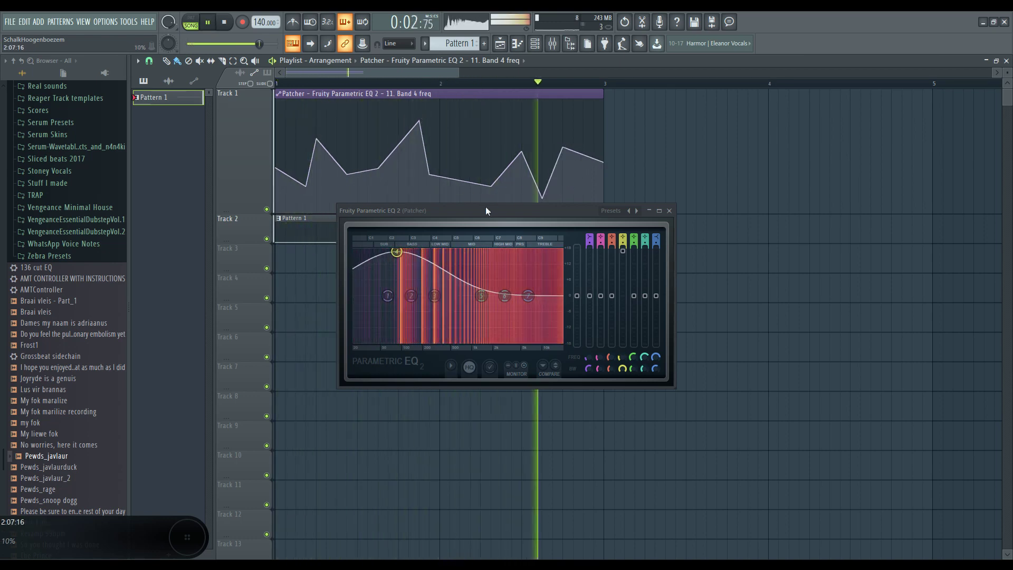
key("space")
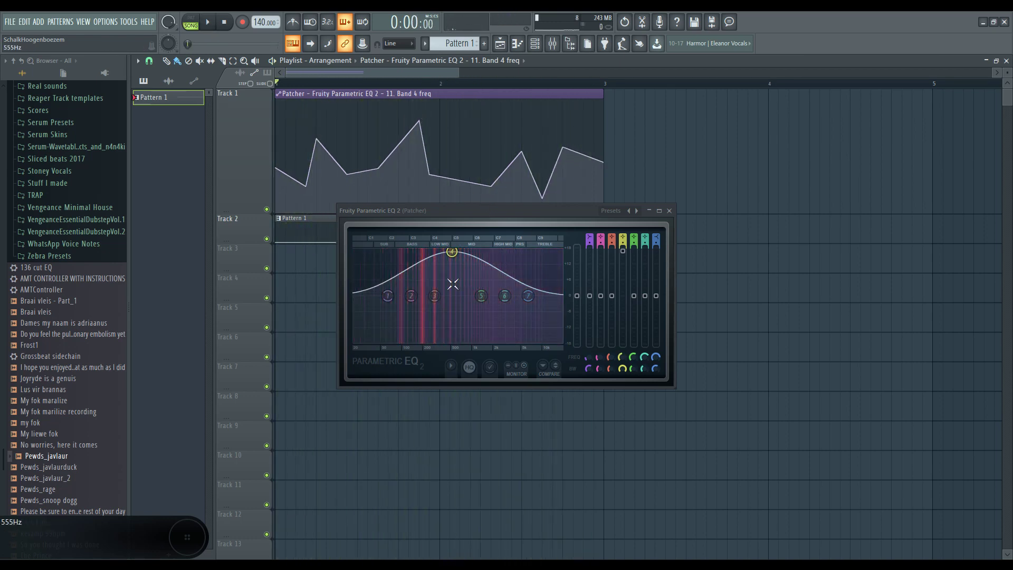
- Return to the Patcher map, insert a third Fruity Parametric EQ 2 before Maximus, and move the EQ modules closer together
left_click(535, 44)
left_click(291, 253)
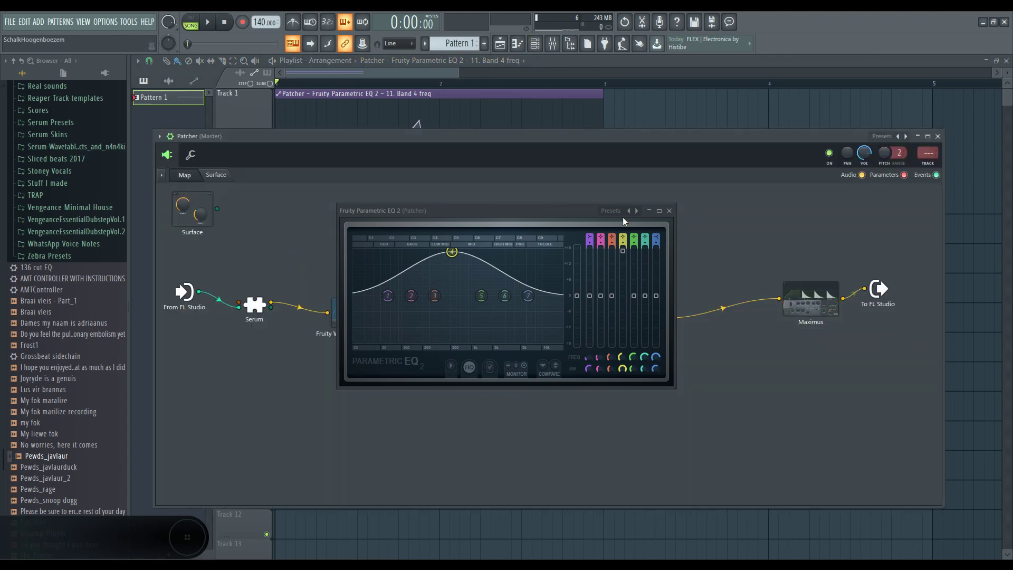
left_click(670, 211)
double_click(634, 318)
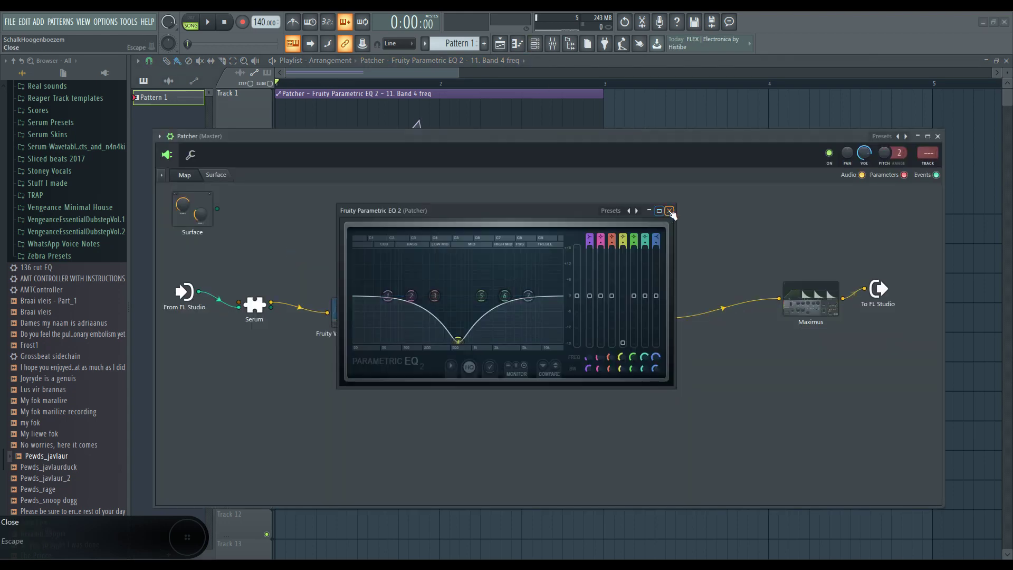
left_click(669, 210)
key("F8")
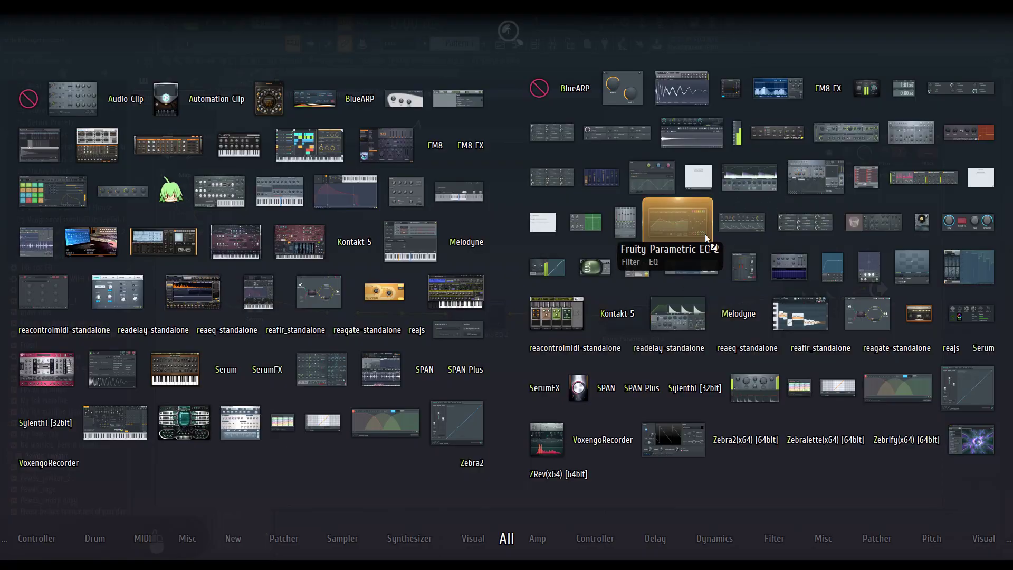
left_click_drag(705, 233, 567, 314)
left_click_drag(438, 274, 626, 343)
left_click_drag(579, 321, 518, 320)
left_click_drag(731, 317, 642, 316)
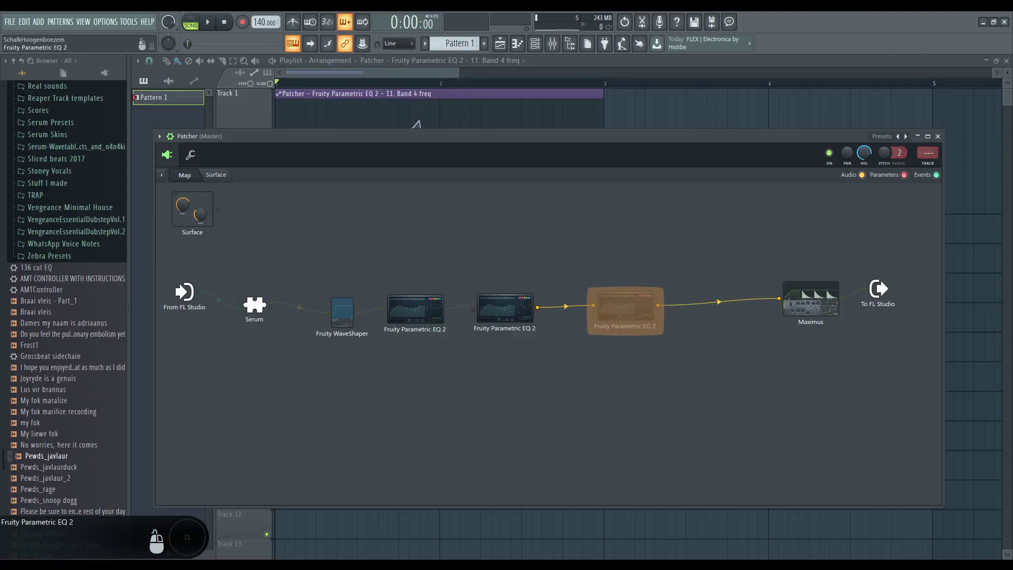
- Lower band 6 of the third Fruity Parametric EQ 2 to cut the upper mids, and audition the sound
double_click(642, 317)
left_click_drag(512, 296, 508, 323)
key("space")
key("space")
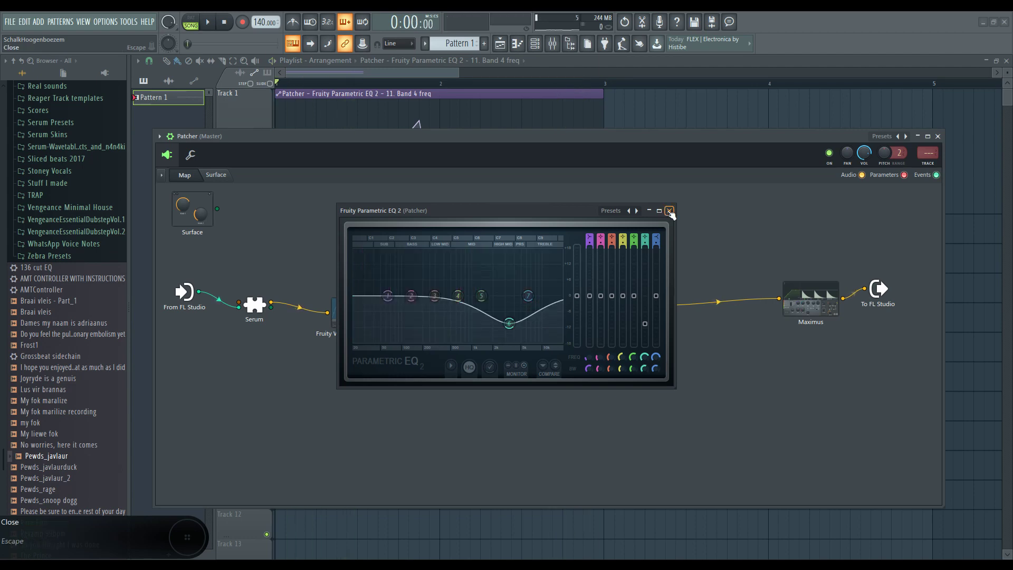
left_click(669, 211)
- Find the drum loop cw_163_Fizza in the browser and place it on Track 5 from bar 1
left_click_drag(560, 153, 584, 256)
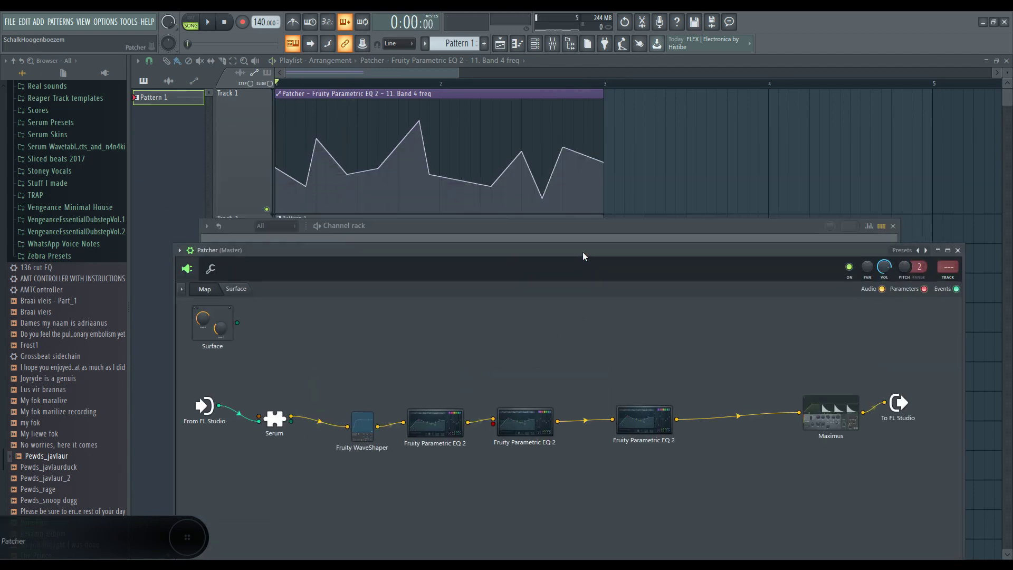
key("F5")
scroll(92, 244, "up", 5)
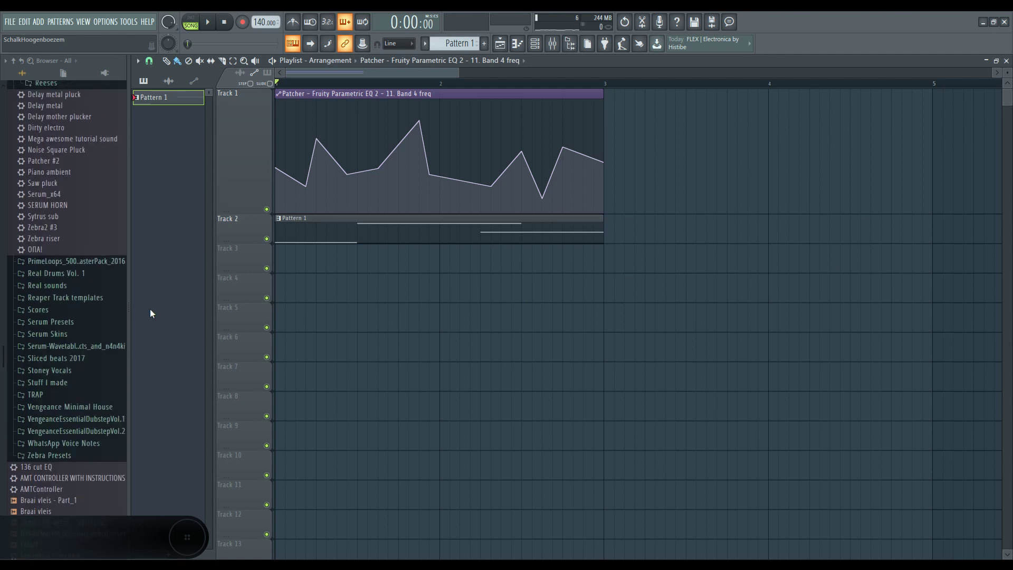
left_click(535, 45)
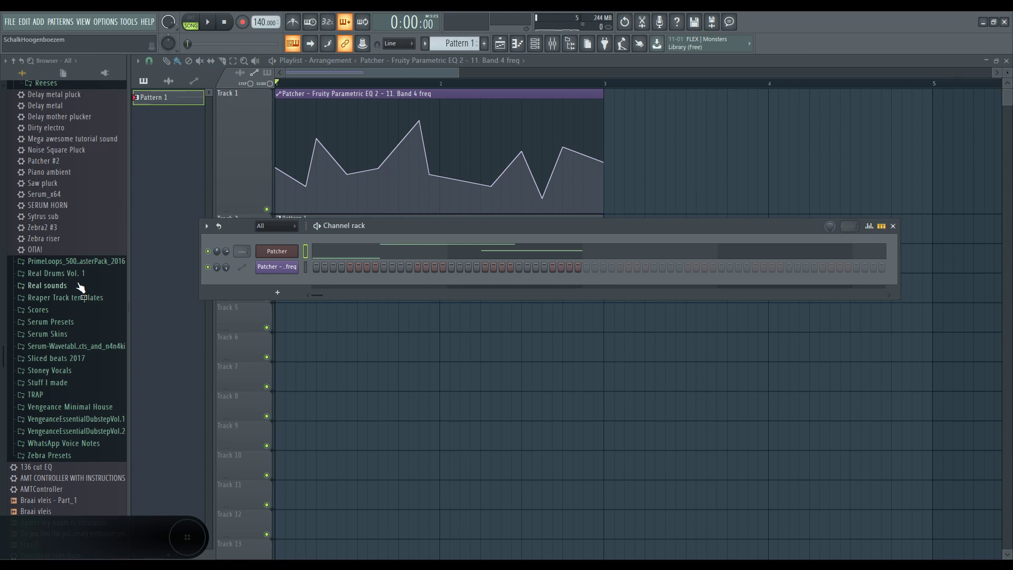
scroll(85, 339, "up", 5)
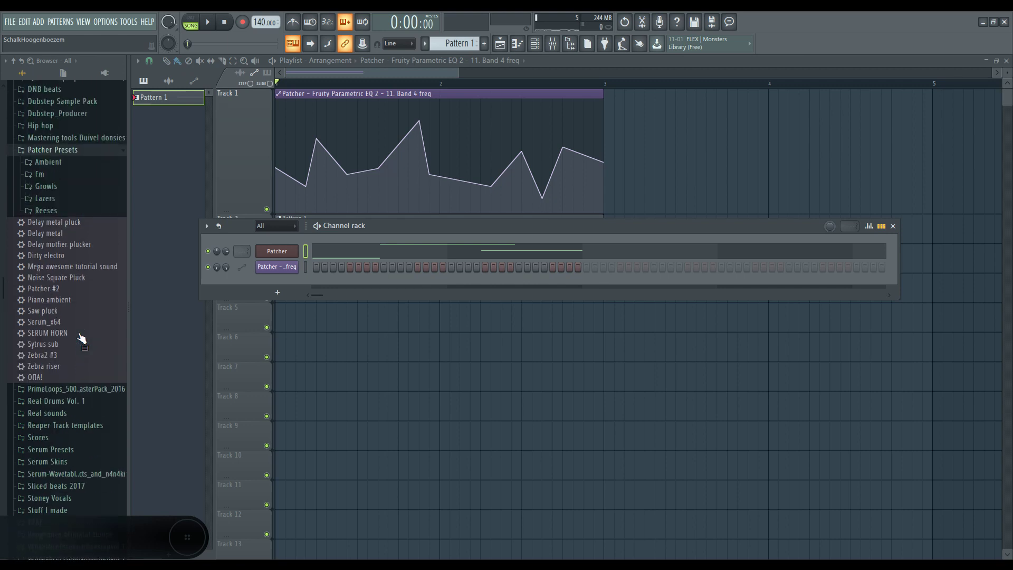
scroll(92, 221, "up", 3)
left_click(95, 223)
scroll(79, 253, "up", 5)
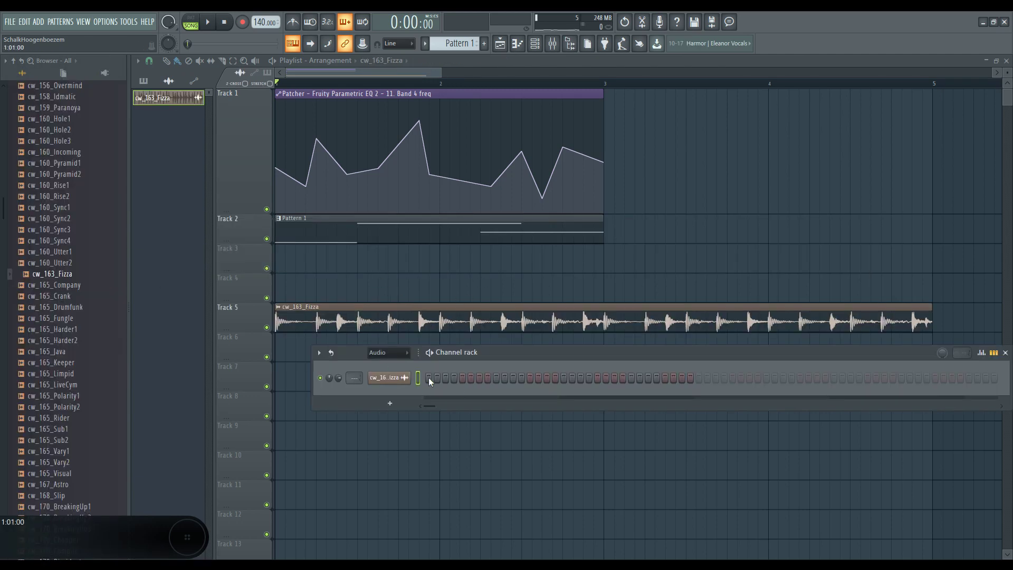
- Show all channels in the channel rack, select the playlist time range 1:01 to 1:05, and reopen the Patcher channel
left_click(389, 352)
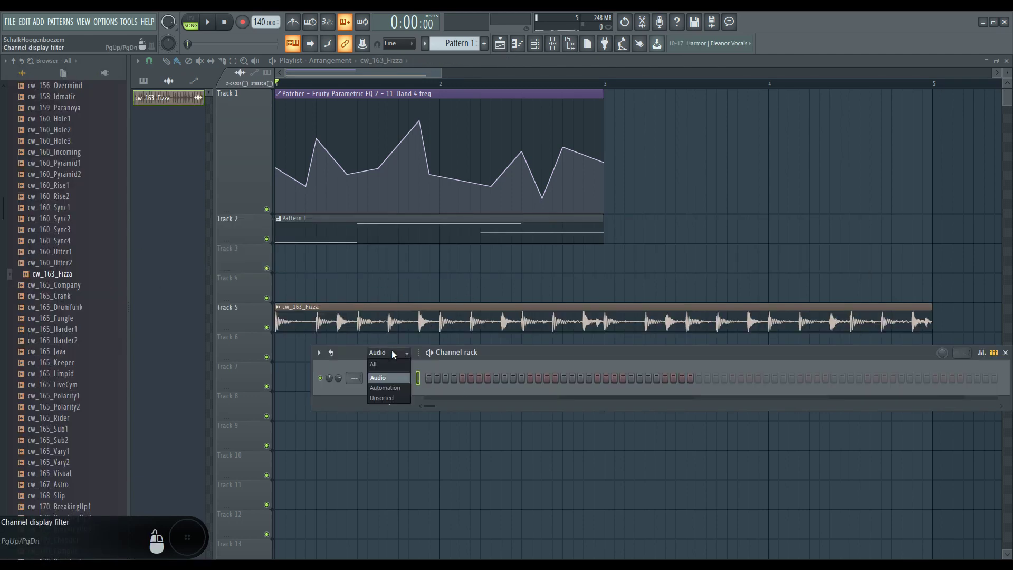
left_click(382, 369)
left_click(395, 378)
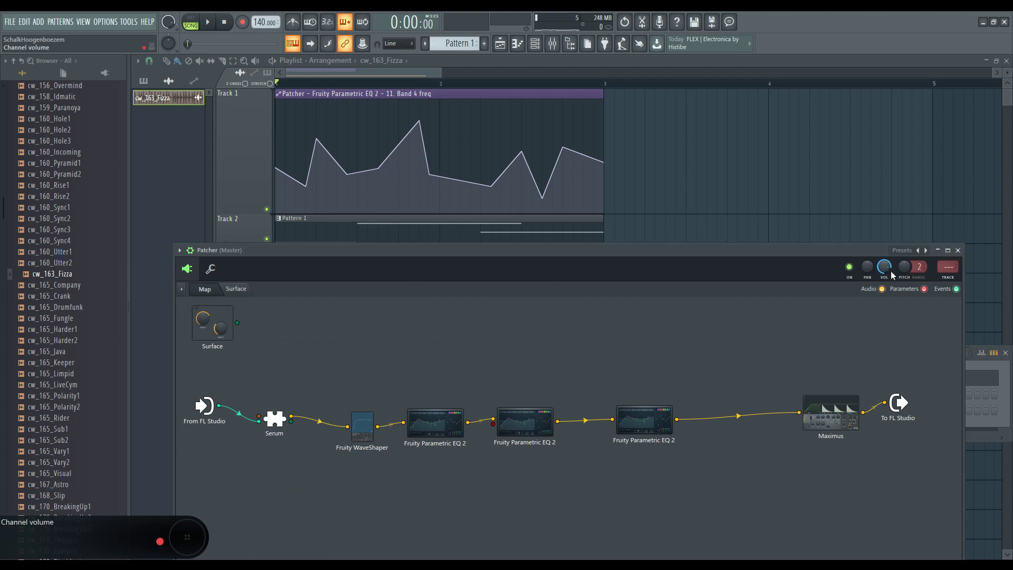
mouse_move(317, 87)
left_mouse_down()
mouse_move(266, 98)
mouse_move(275, 84)
left_mouse_up()
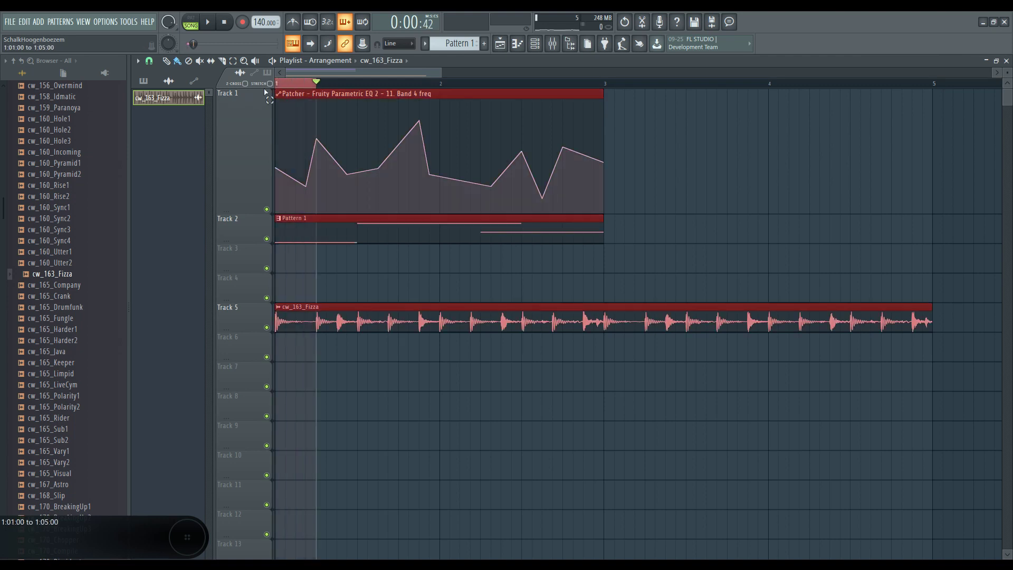
left_click(534, 43)
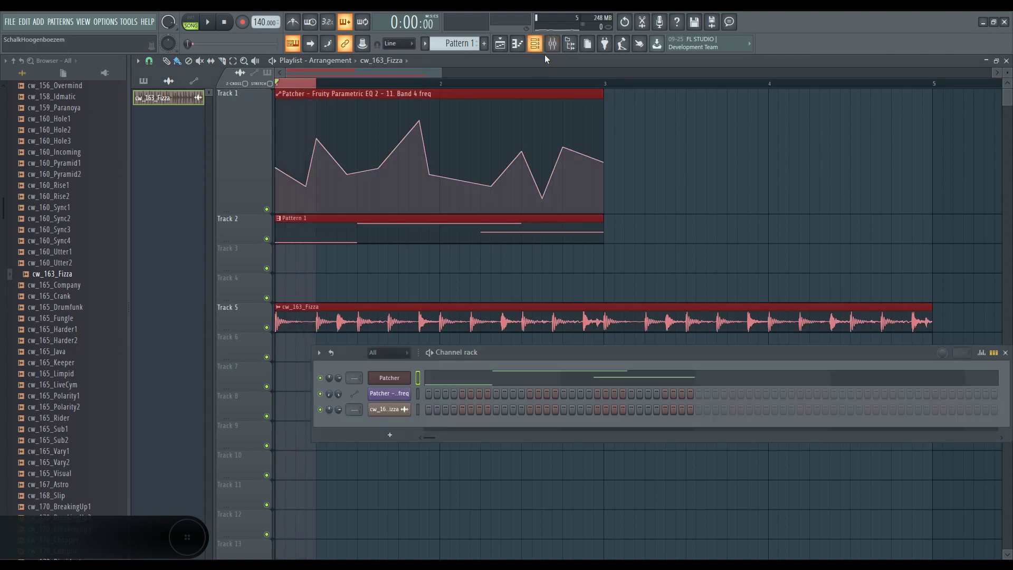
left_click(399, 381)
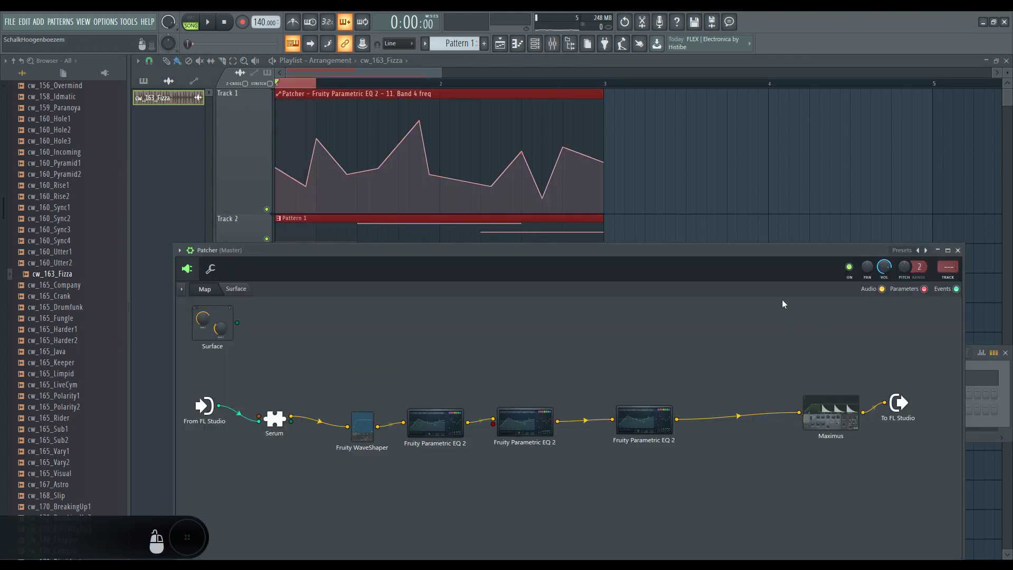
right_click(885, 272)
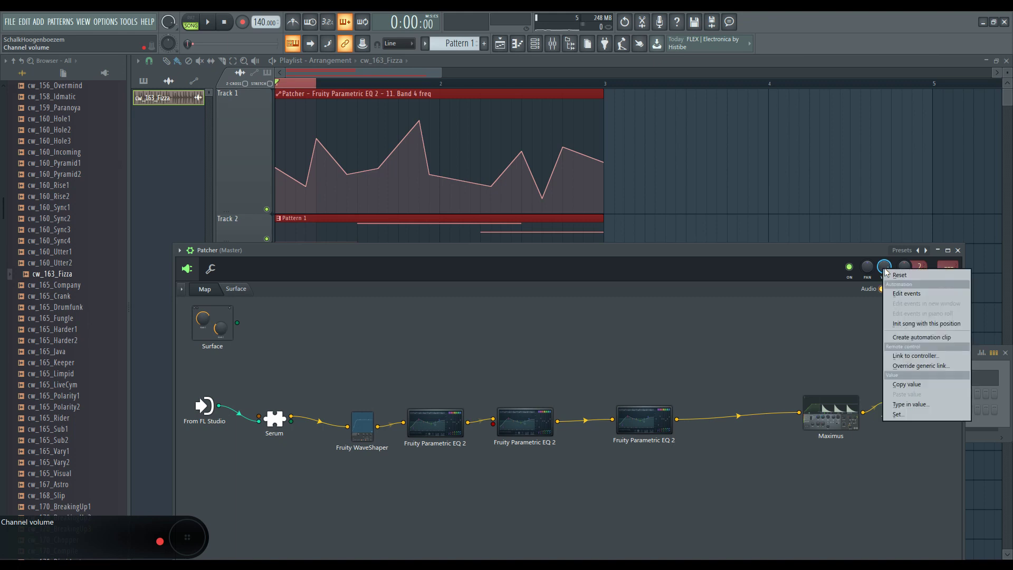
left_click(826, 251)
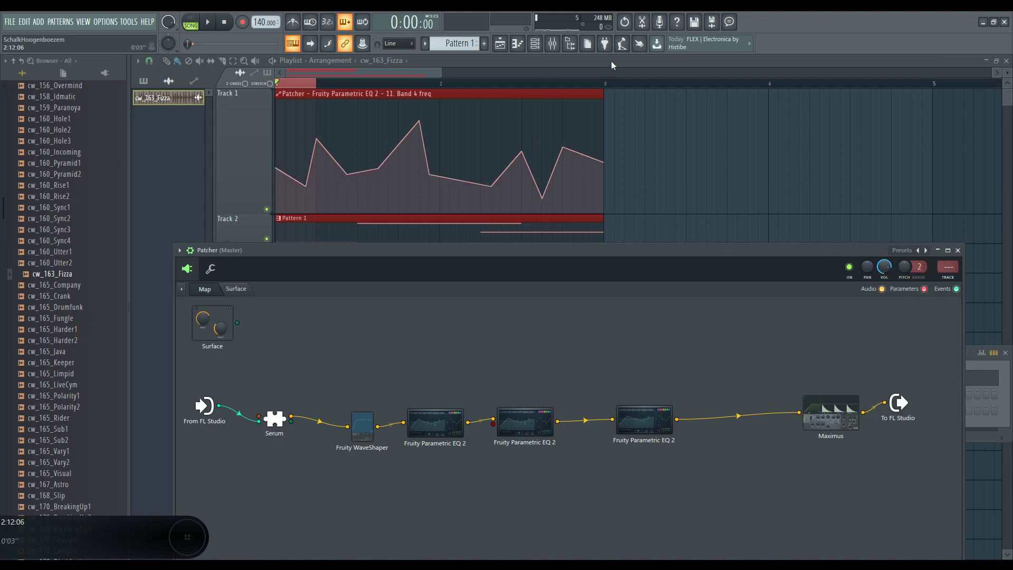
right_click(888, 271)
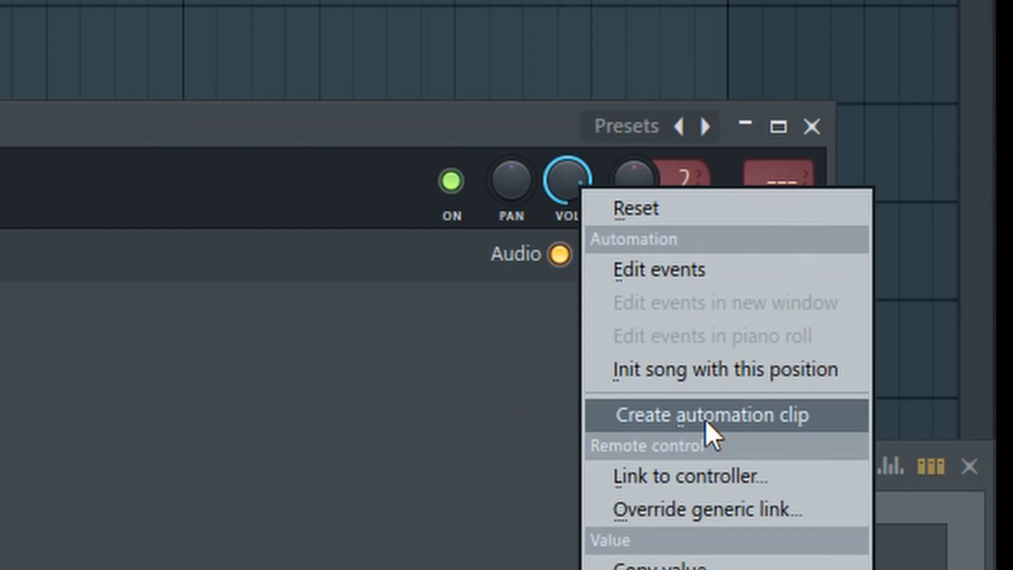
left_click(705, 421)
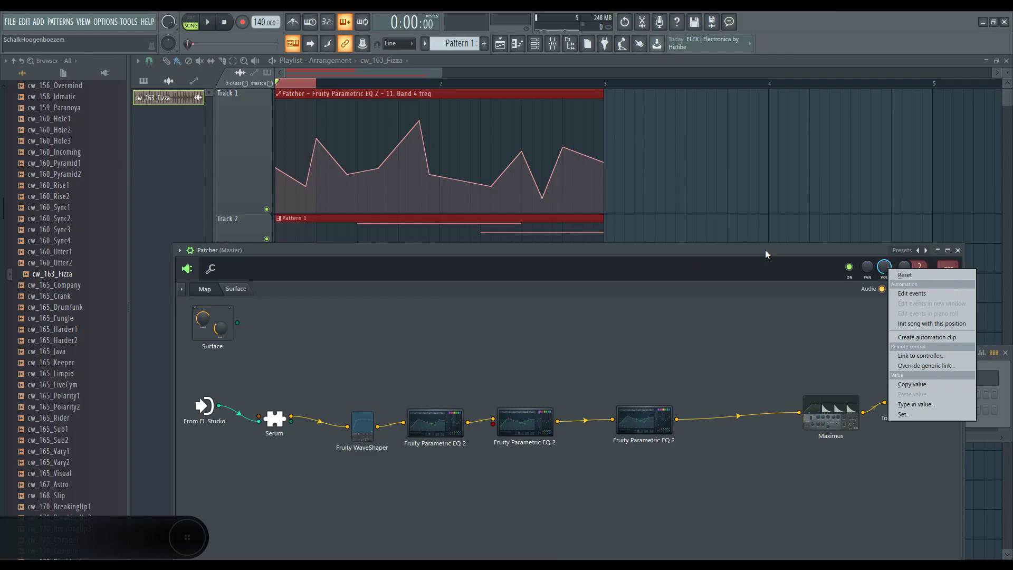
left_click_drag(754, 251, 680, 178)
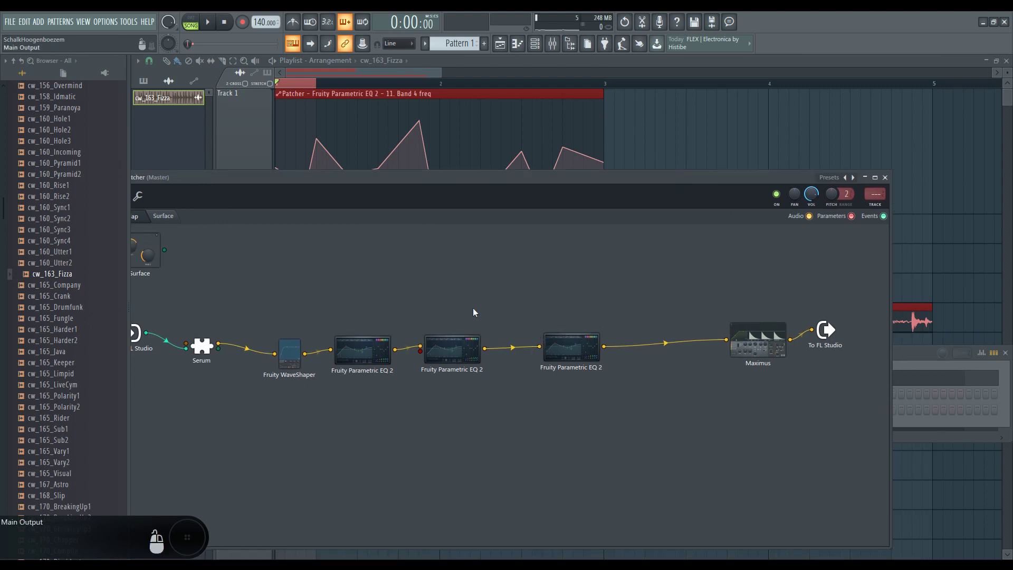
left_click_drag(518, 180, 577, 199)
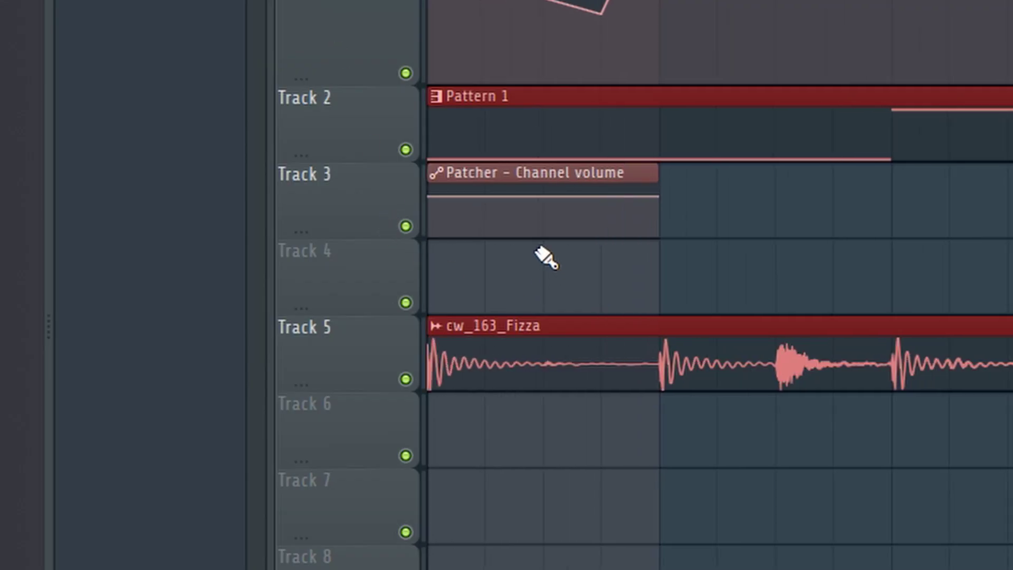
- Shape the channel volume clip as a curve rising from zero to form a sidechain dip, and repeat it along Track 3 to bar 3
right_click(486, 236)
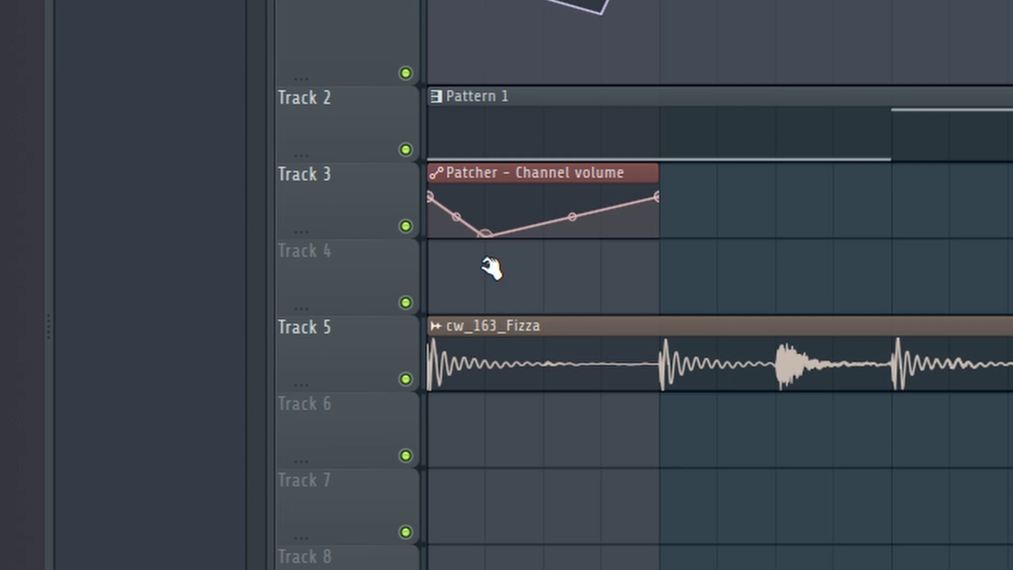
left_click_drag(430, 197, 431, 237)
left_click_drag(573, 217, 573, 193)
left_click_drag(772, 207, 593, 308)
key("ctrl+b")
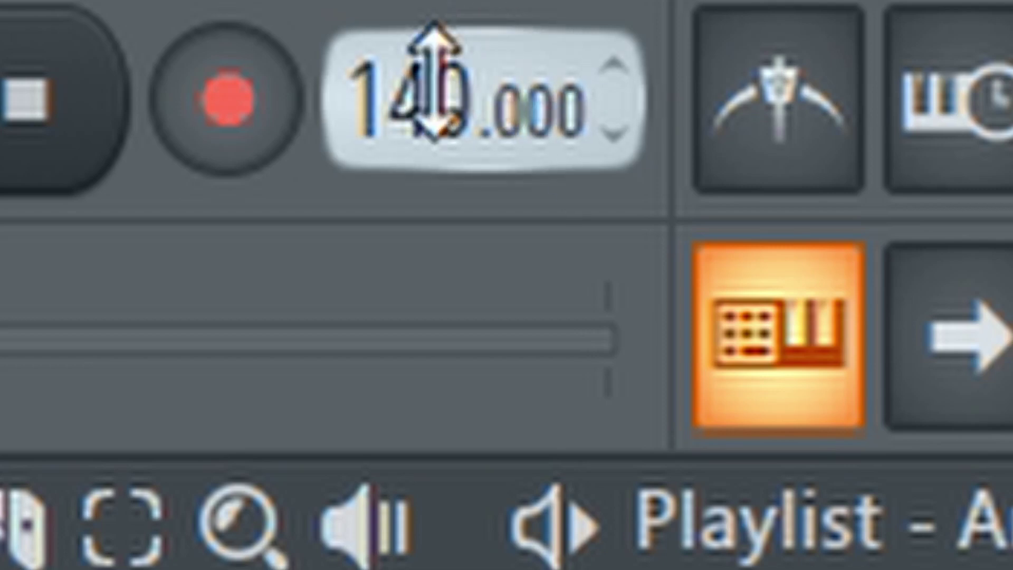
- Set the tempo to 172 BPM and replace the drum loop with cw_165_Company on Track 4, playing the result
left_click_drag(445, 95, 445, 69)
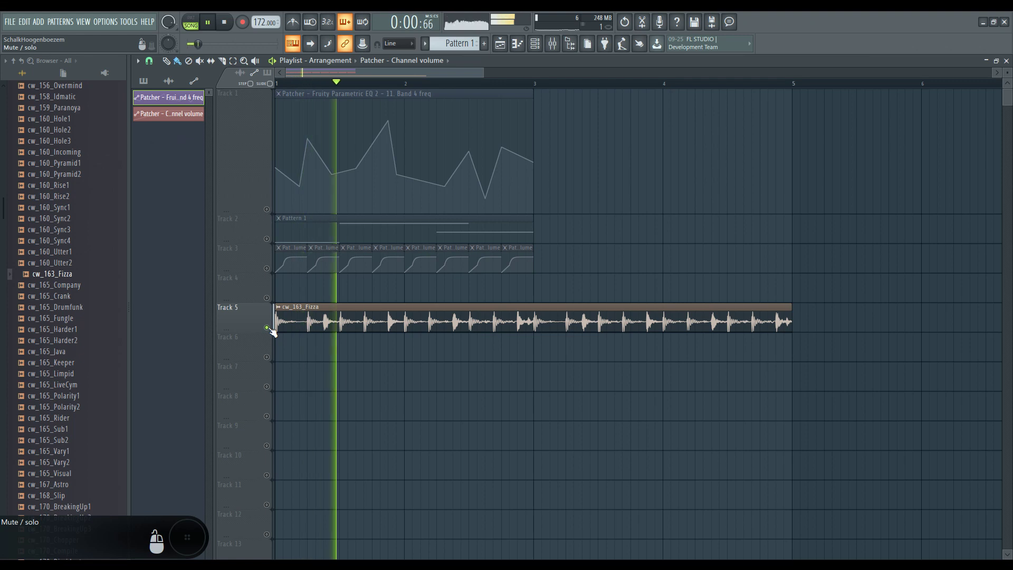
right_click(386, 320)
left_click(70, 288)
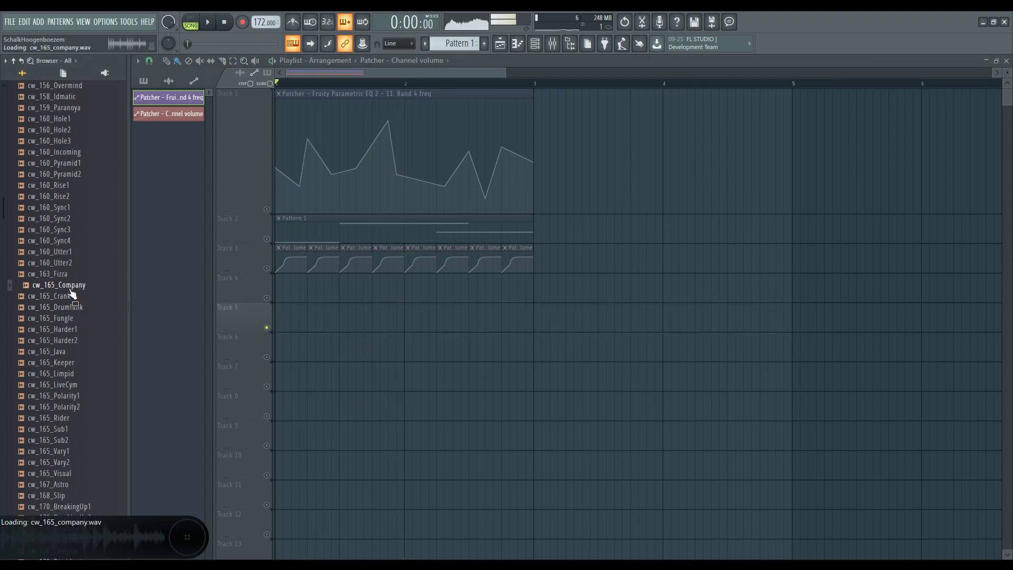
left_click_drag(72, 294, 449, 295)
key("space")
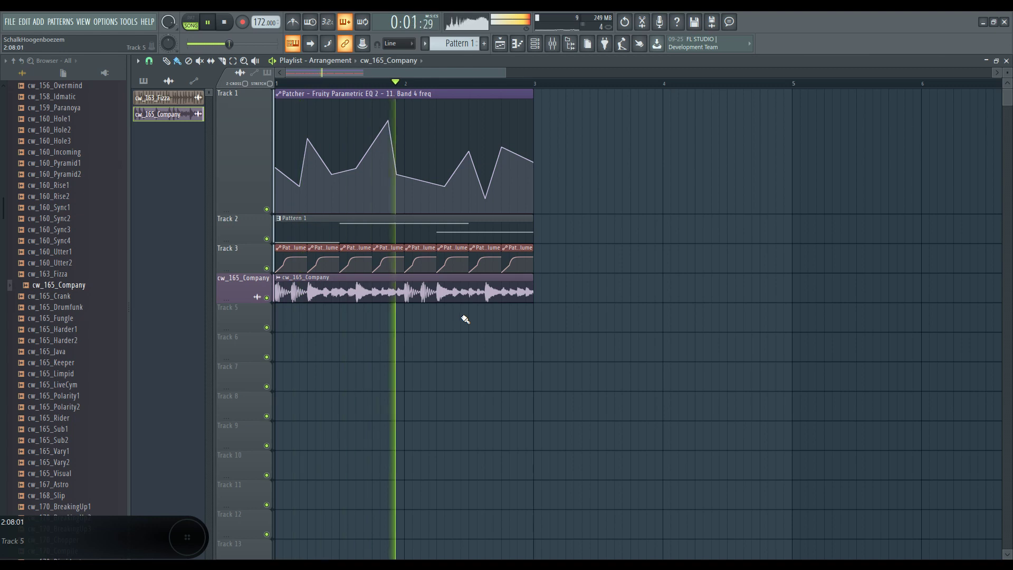
- Remove the evenly repeated volume clips and place one on Track 3 under each of the first three drum hits
key("space")
key("Page_Up")
left_click_drag(685, 261, 357, 266)
scroll(321, 80, "up", 3)
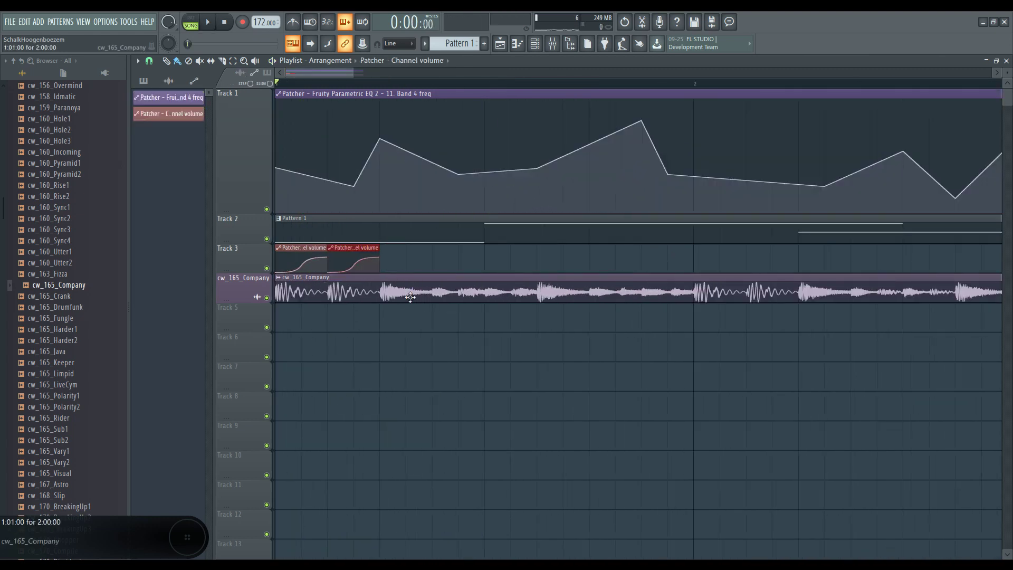
left_click(390, 261)
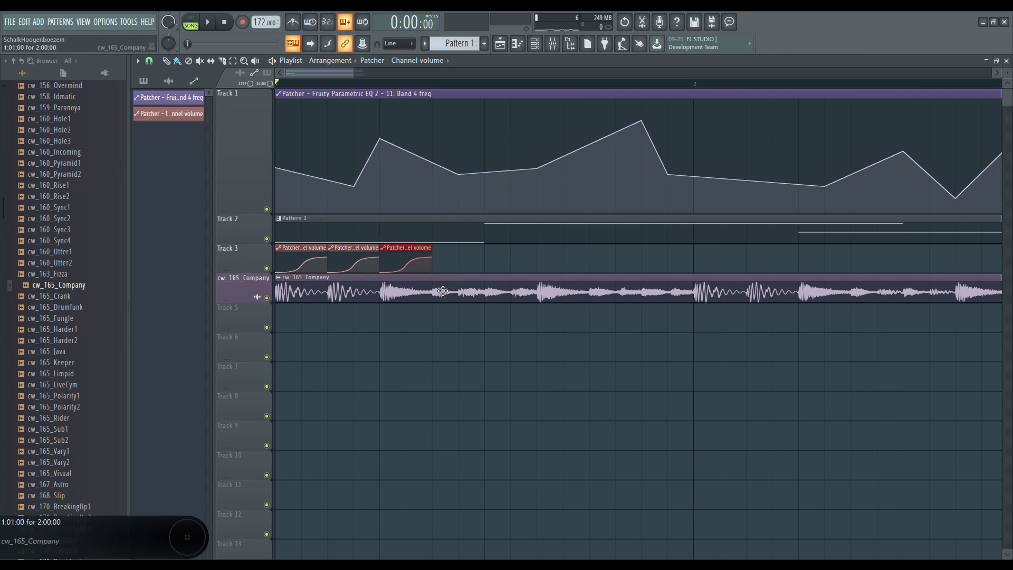
scroll(390, 262, "down", 3)
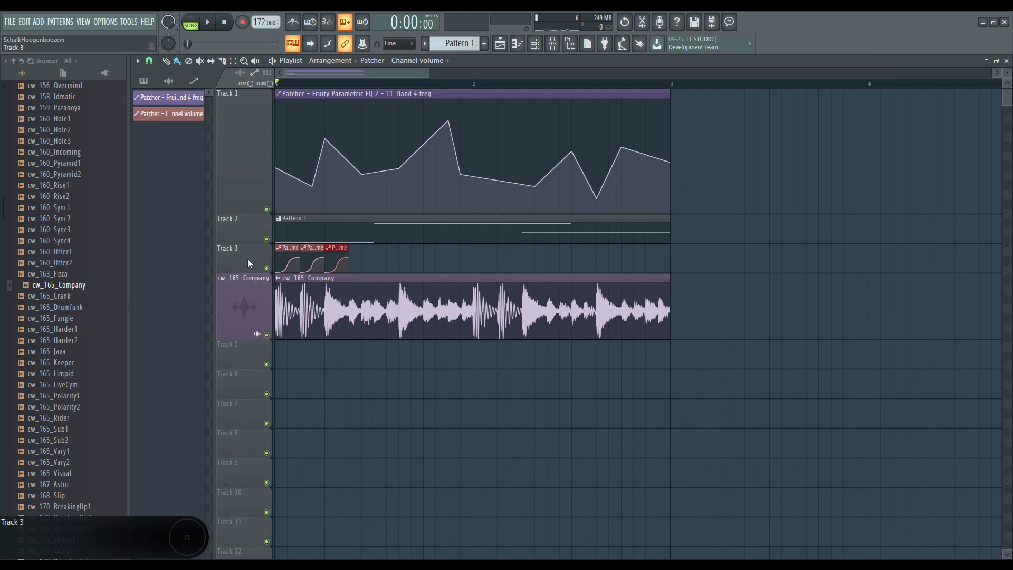
- Place a volume clip under the fourth main drum hit, copy all four clips to bar 2, and play the song
scroll(475, 264, "up", 2)
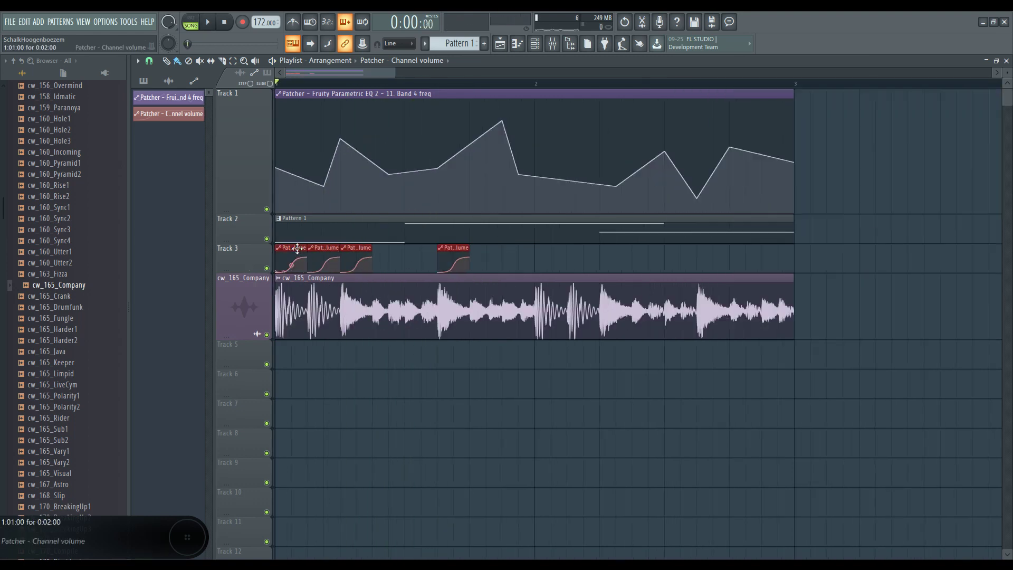
left_click_drag(296, 248, 556, 247)
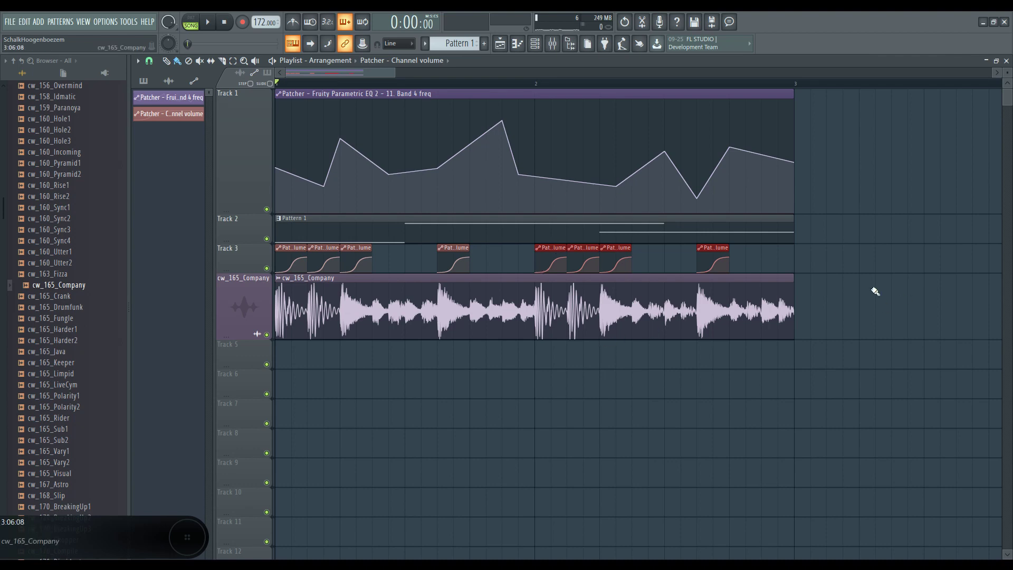
key("space")
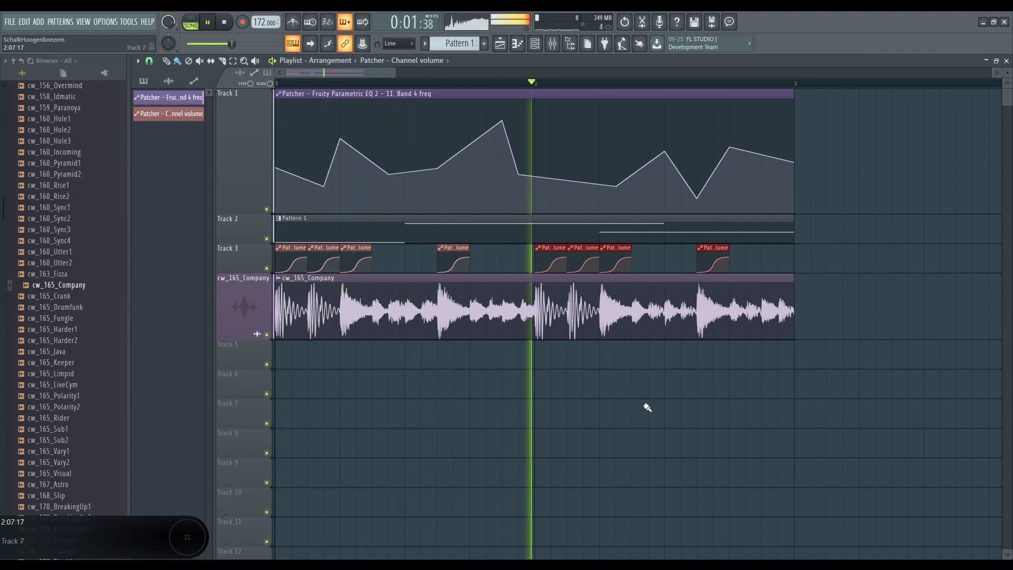
key("space")
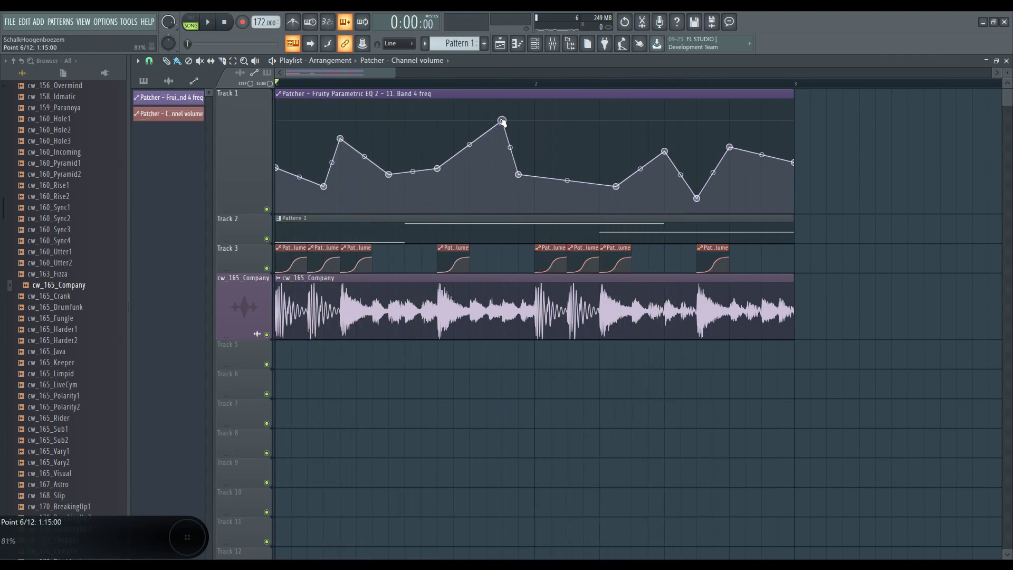
- Pull the band 4 frequency automation's peak at 1:15 down into a dip at 1:14, make Track 1 taller, and play back
left_click_drag(502, 121, 486, 193)
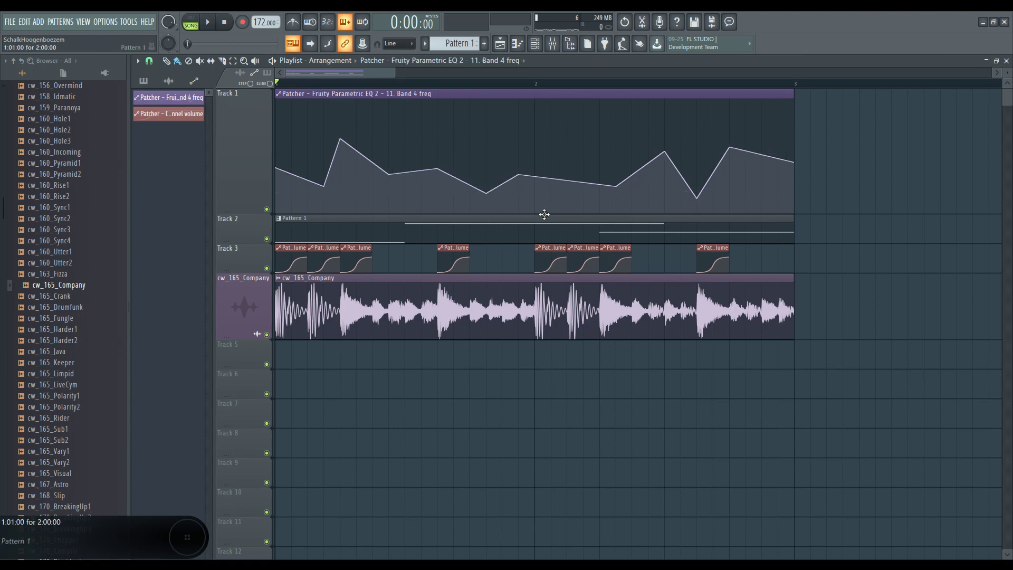
left_click_drag(545, 214, 545, 250)
key("space")
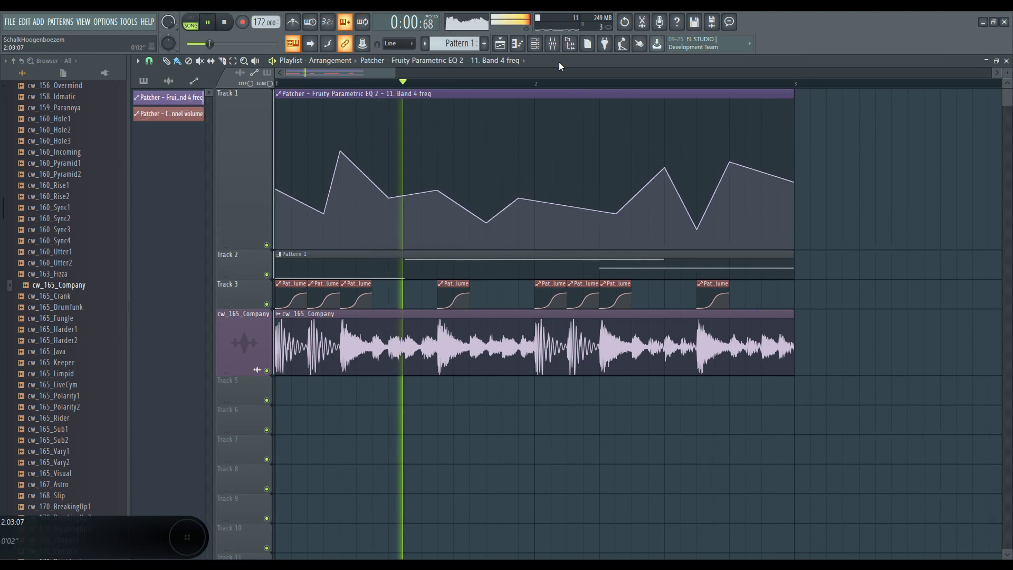
key("space")
- Add Maximus to slot 9 of the mixer's Master track and play the song
left_click(552, 43)
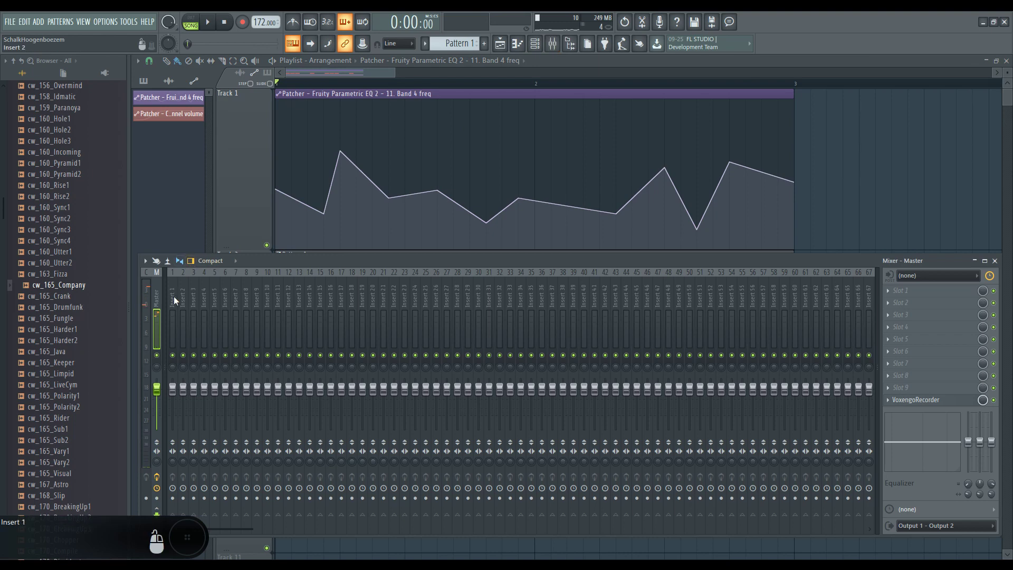
left_click(892, 388)
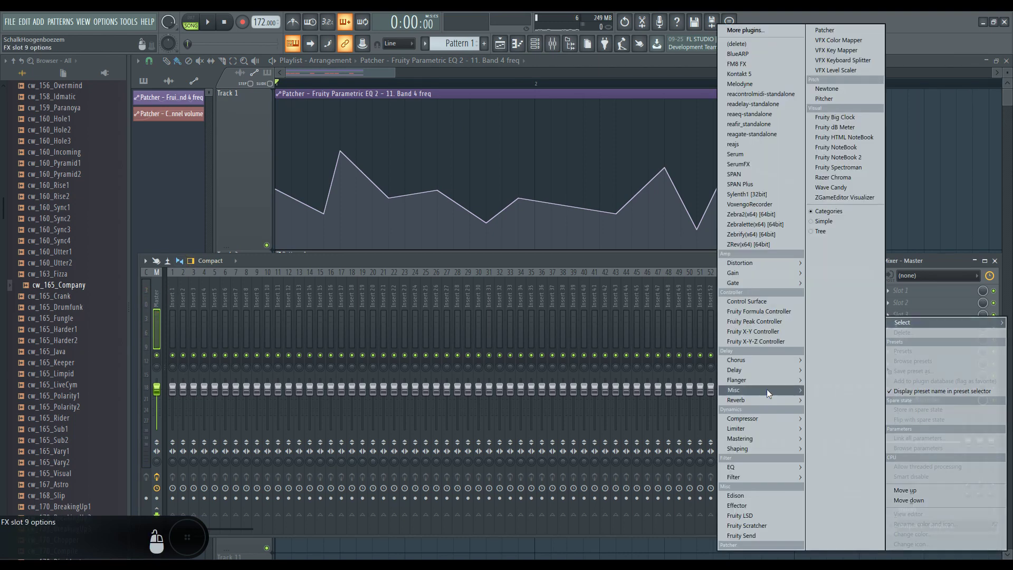
mouse_move(760, 439)
left_click(689, 439)
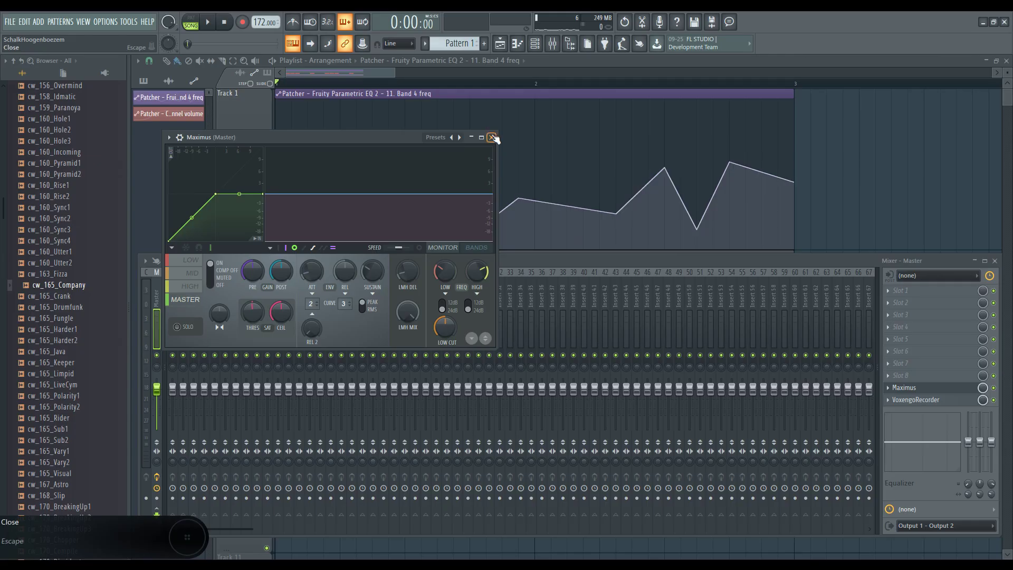
left_click(492, 138)
key("space")
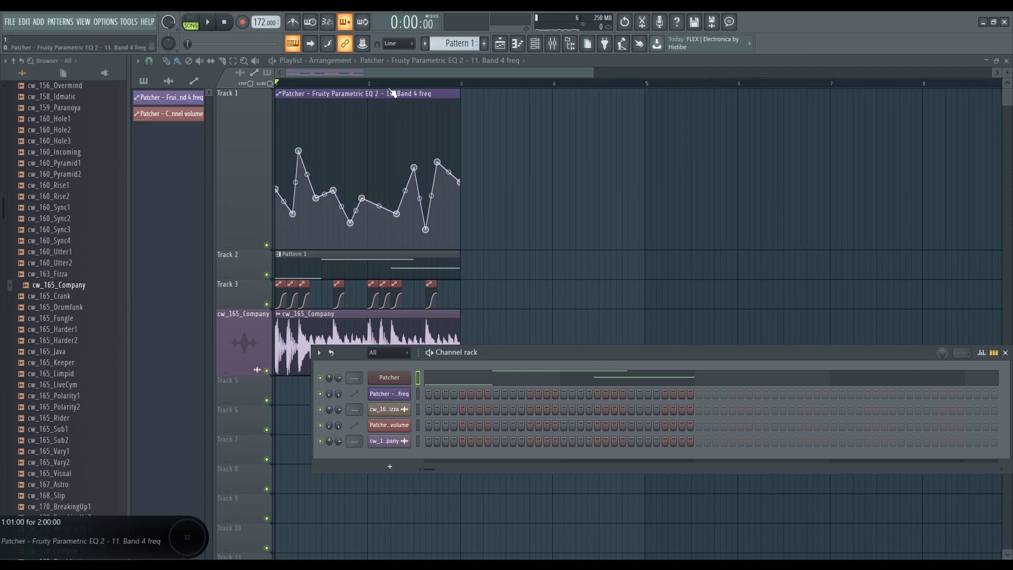
- Hide the channel rack, mute the cw_165_Company drum track, and consolidate Track 2 to a 16-bit WAV from the track start
key("F6")
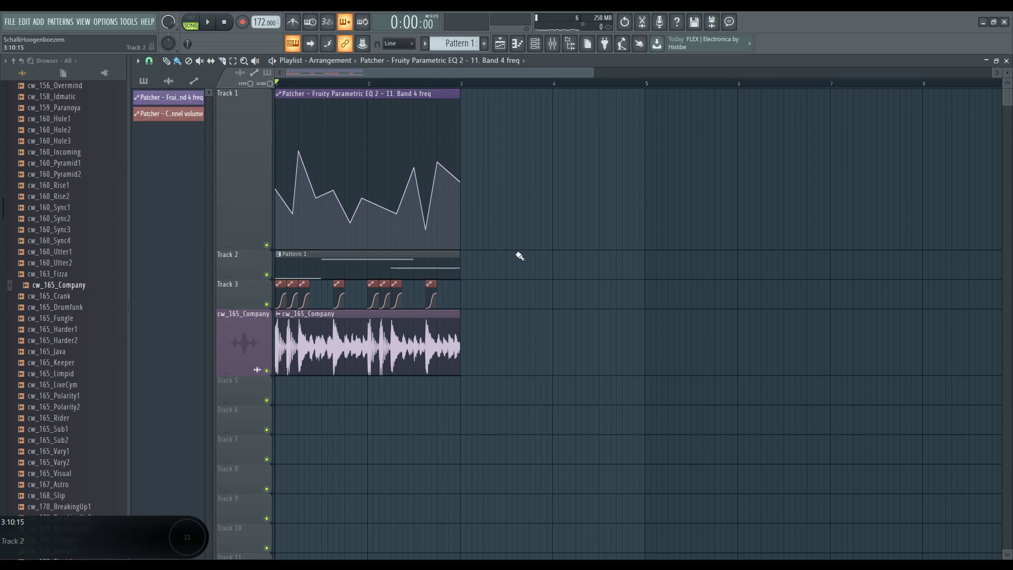
left_click(268, 371)
right_click(252, 258)
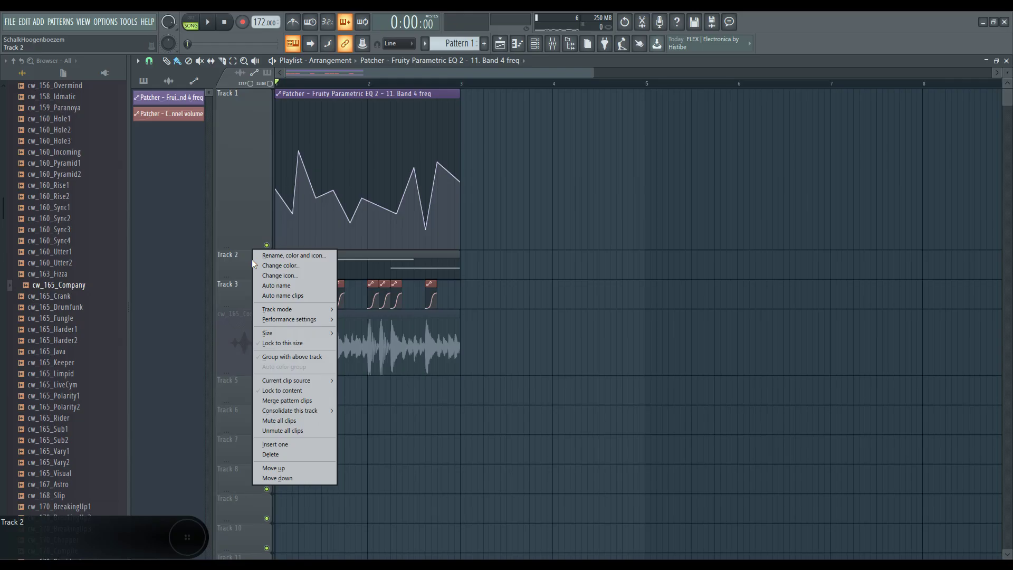
mouse_move(320, 411)
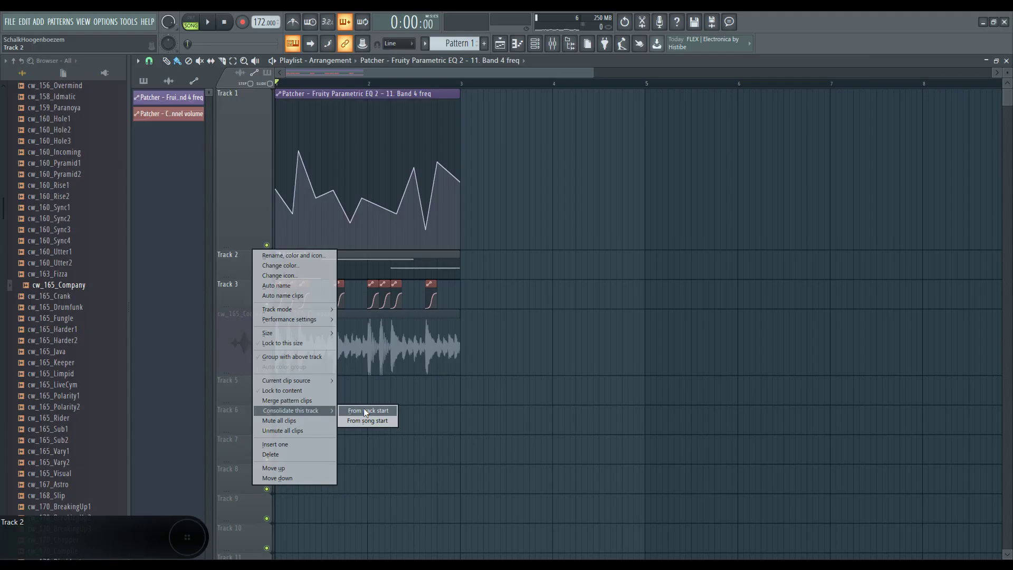
left_click(463, 342)
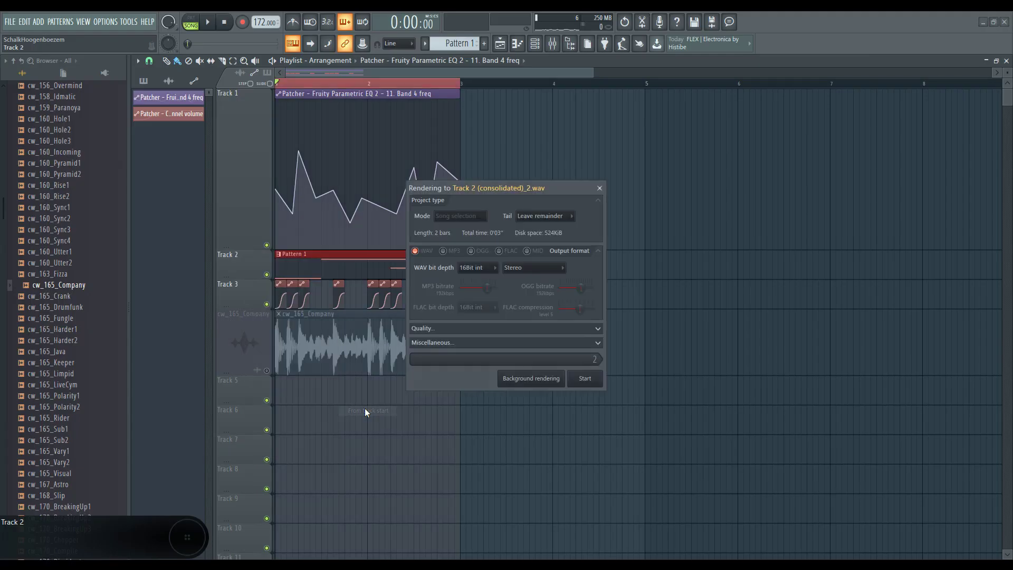
left_click(587, 379)
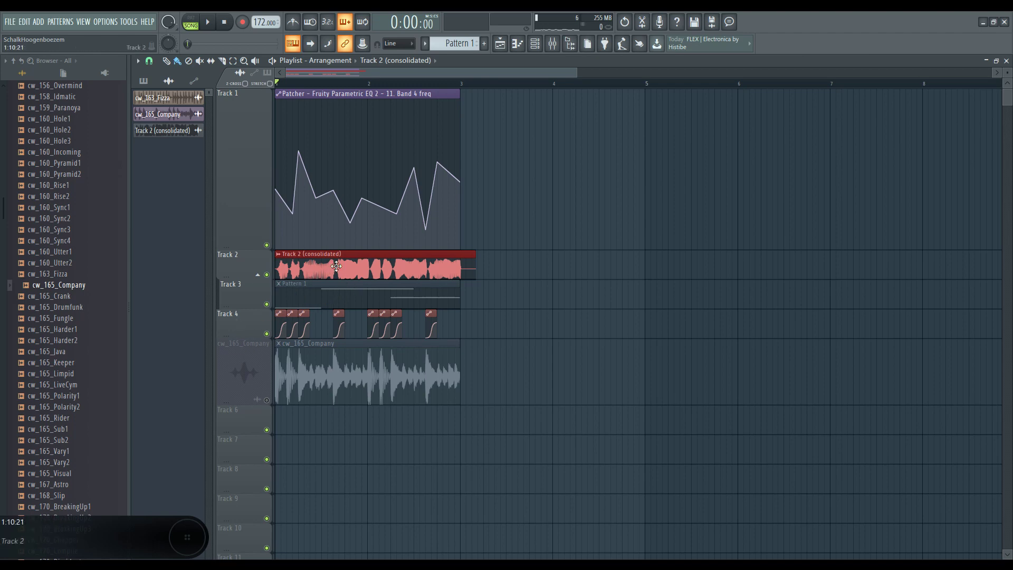
- Move the Track 2 (consolidated) clip to bar 3 and play the song from there
left_click_drag(333, 271, 518, 272)
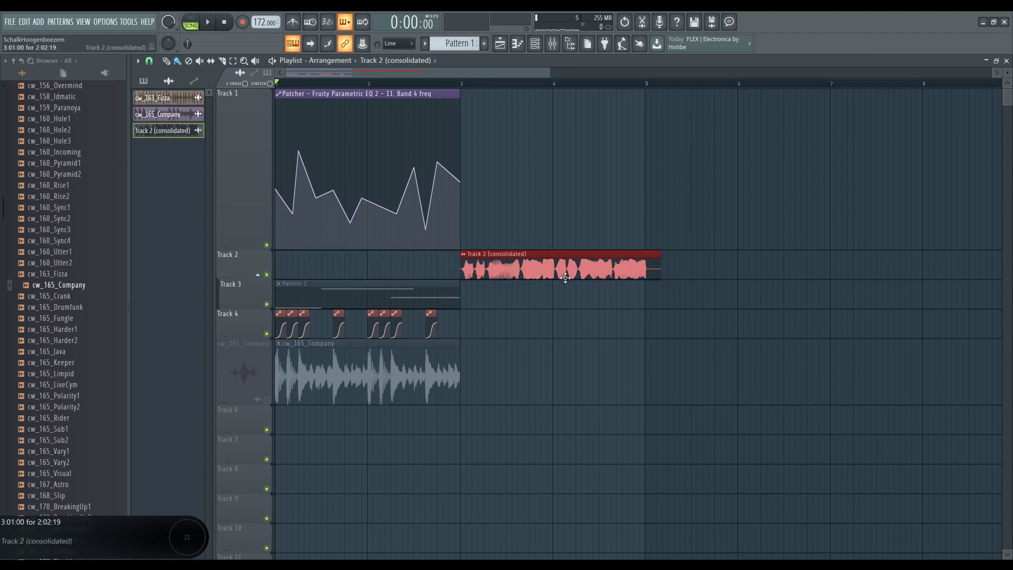
left_click(462, 85)
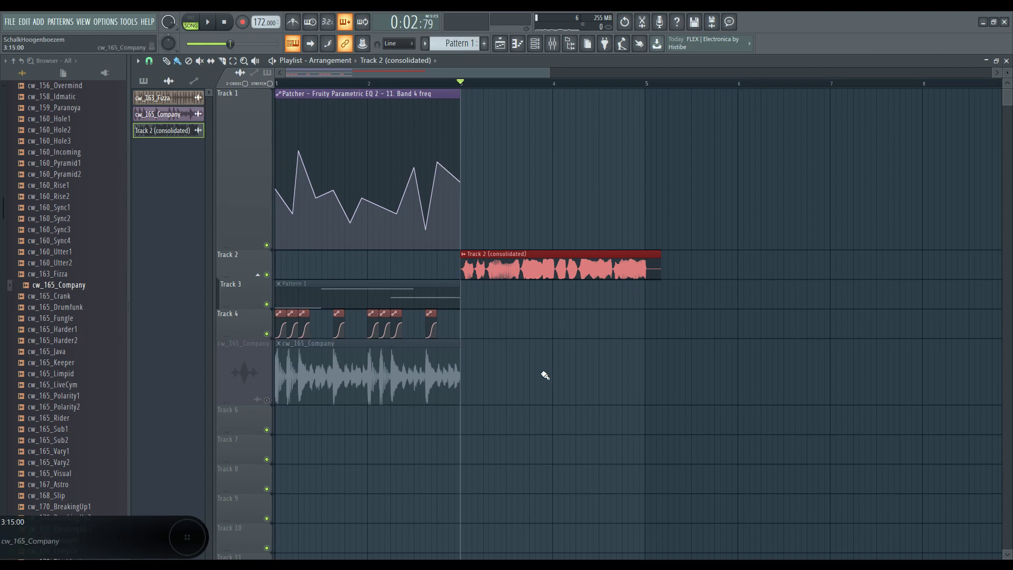
key("space")
key("space")
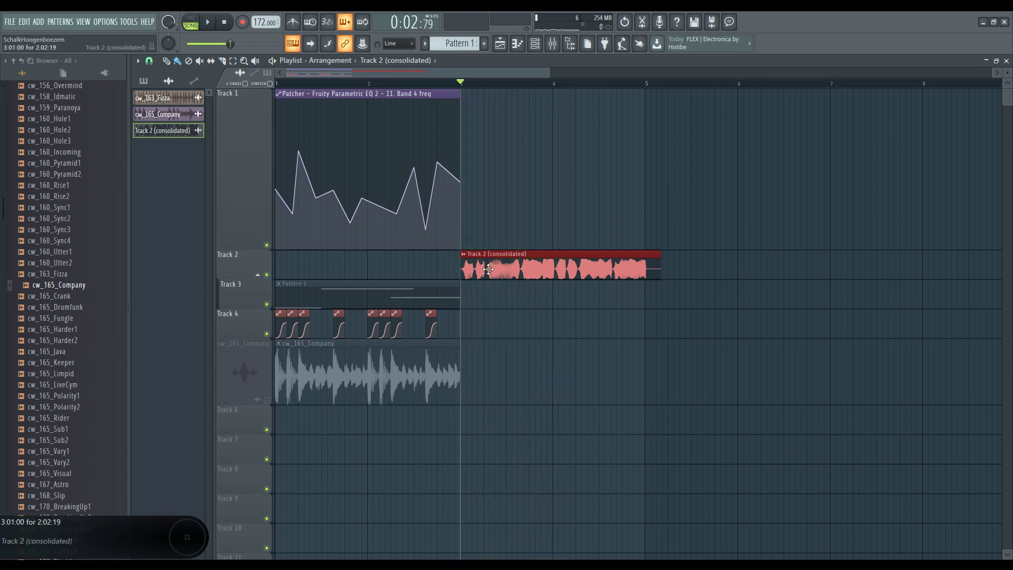
- Delete the consolidated clip from Track 2 and unmute the Pattern 1 clip on Track 3
right_click(547, 269)
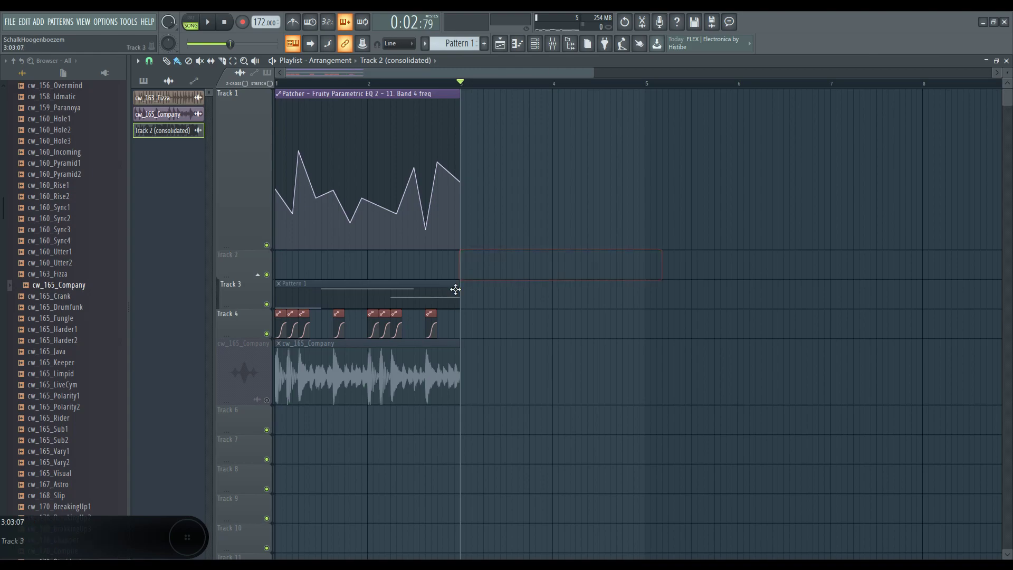
left_click(199, 61)
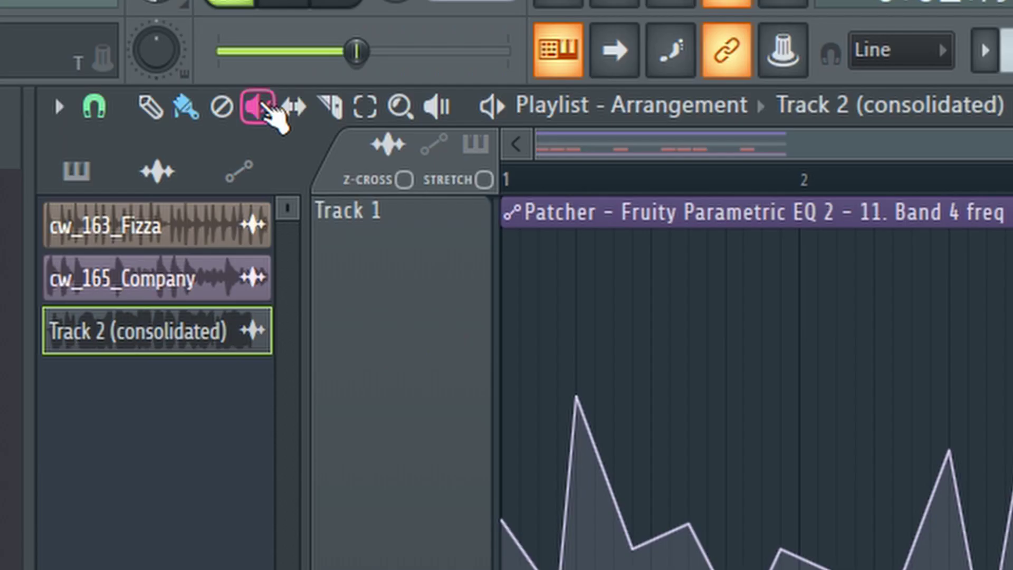
left_click(261, 104)
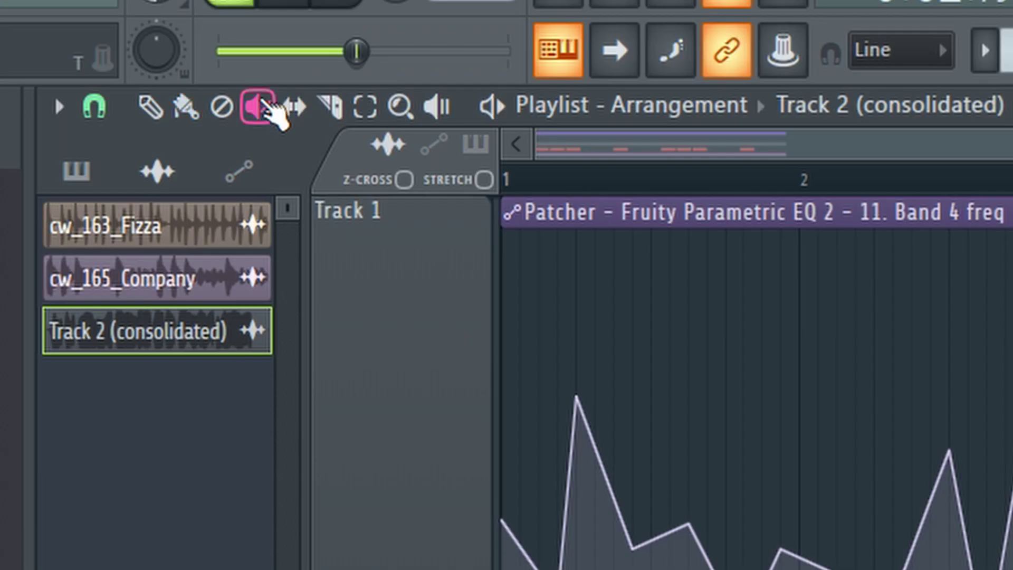
left_click(337, 290)
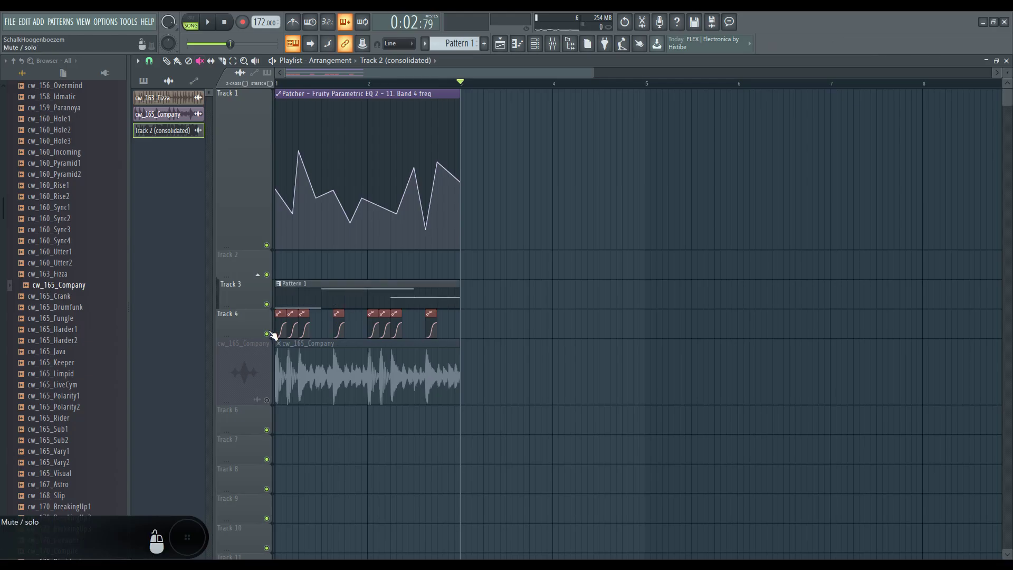
- Mute the volume automation on Track 4, return to the song start, and consolidate Track 3 to audio
left_click(267, 333)
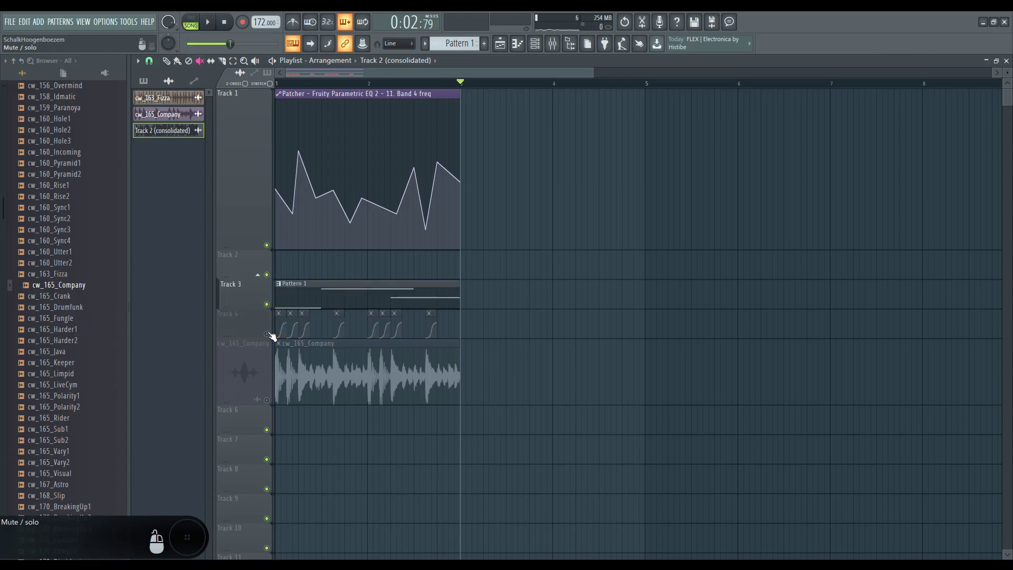
left_click(277, 83)
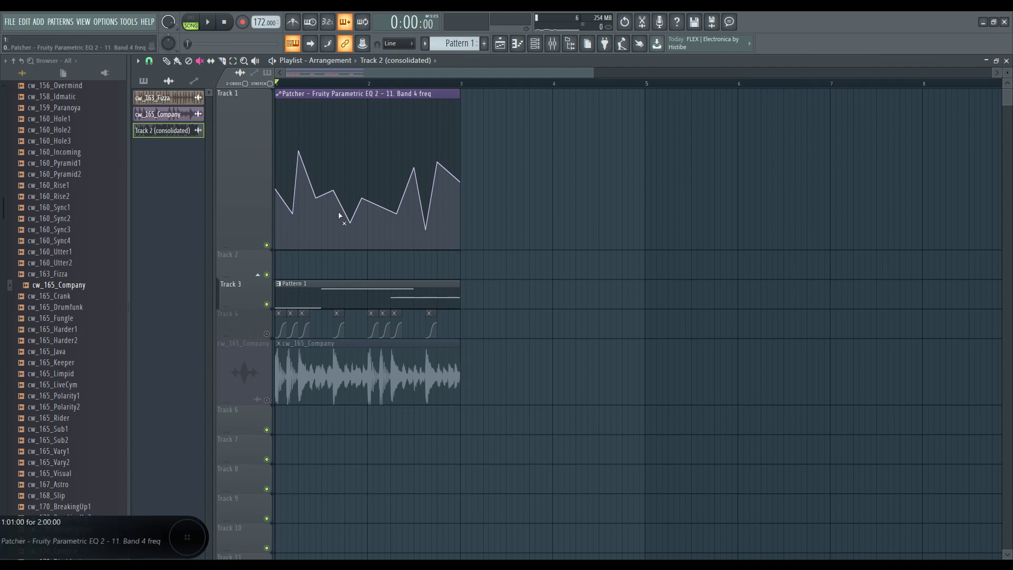
right_click(256, 290)
left_click(295, 364)
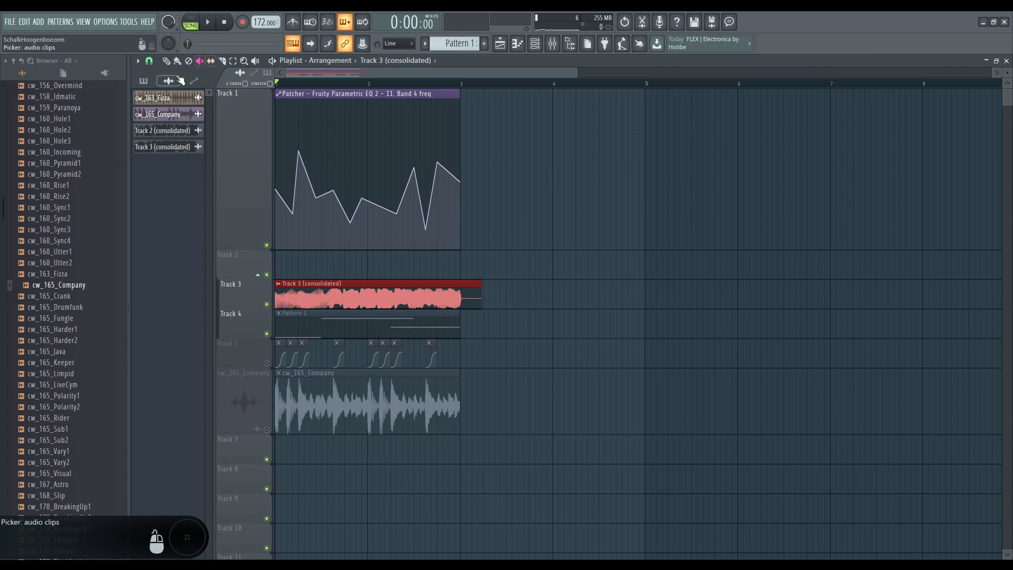
- Move the Track 3 (consolidated) clip to bar 3, and unmute Pattern 1, the volume automation track and the drum track
left_click(166, 62)
left_click_drag(317, 296, 502, 295)
left_click(205, 61)
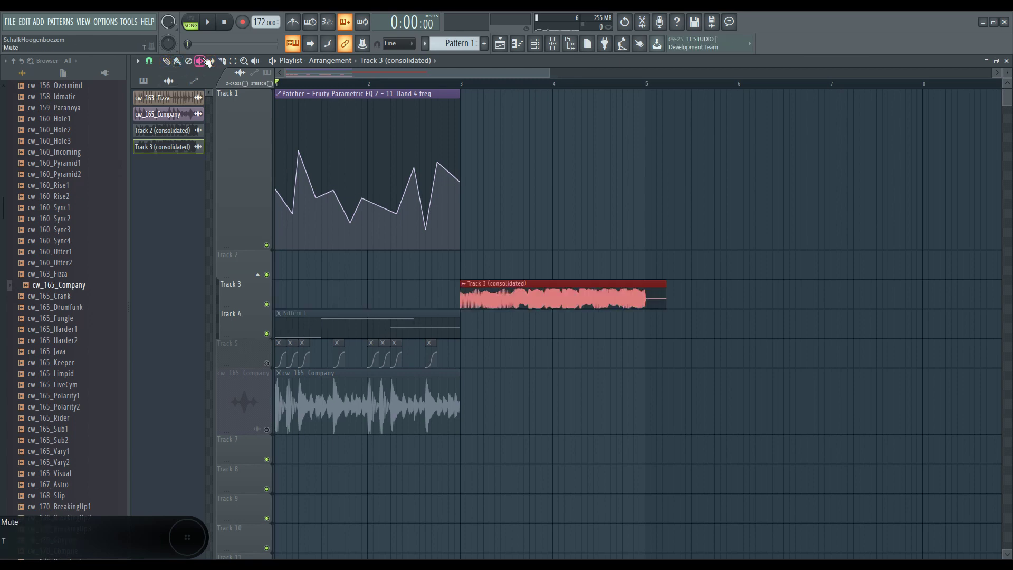
left_click(340, 314)
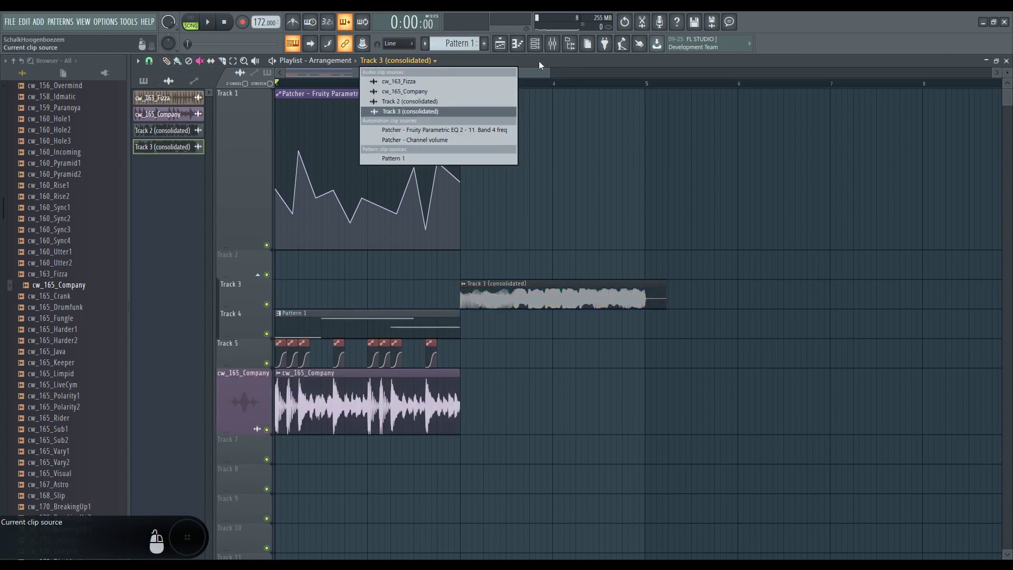
left_click(541, 68)
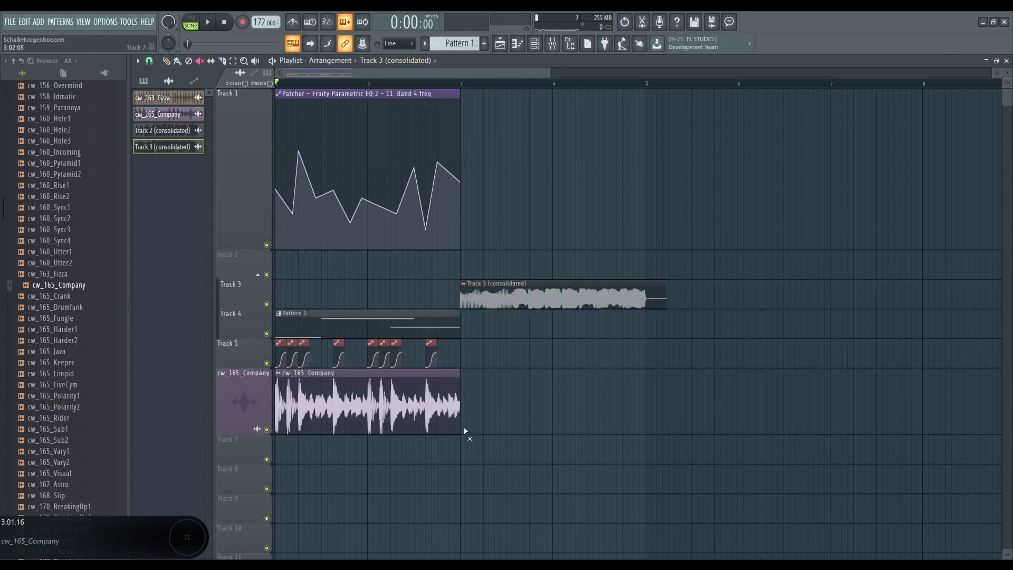
- Duplicate the cw_165_Company drum clip so that the copy starts at bar 3
key("p")
left_click(409, 405, "ctrl")
scroll(508, 345, "up", 4)
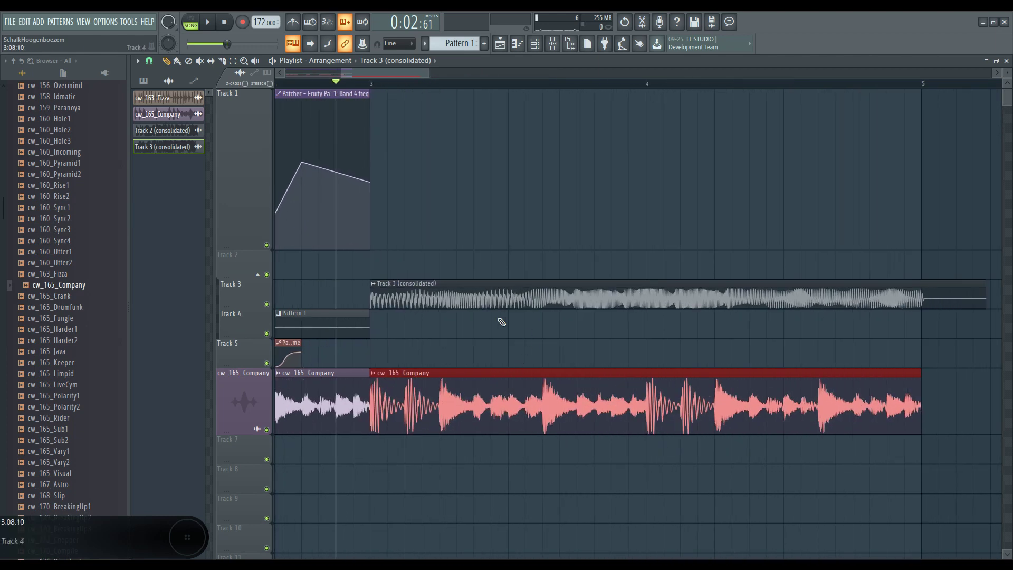
scroll(423, 299, "down", 4)
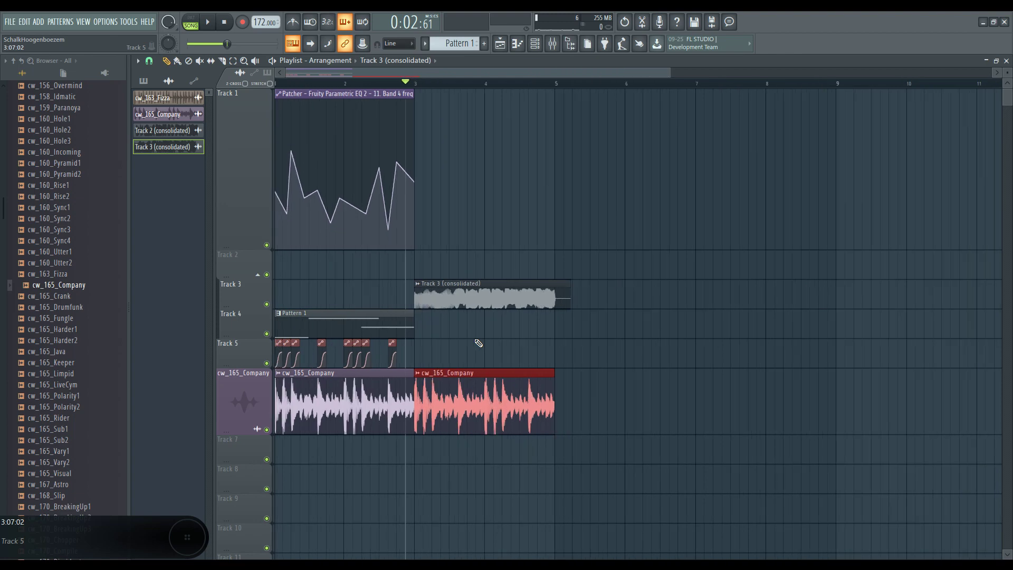
- Link the Track 3 (consolidated) channel's volume to the Patcher - Channel volume automation as its internal controller
double_click(423, 300)
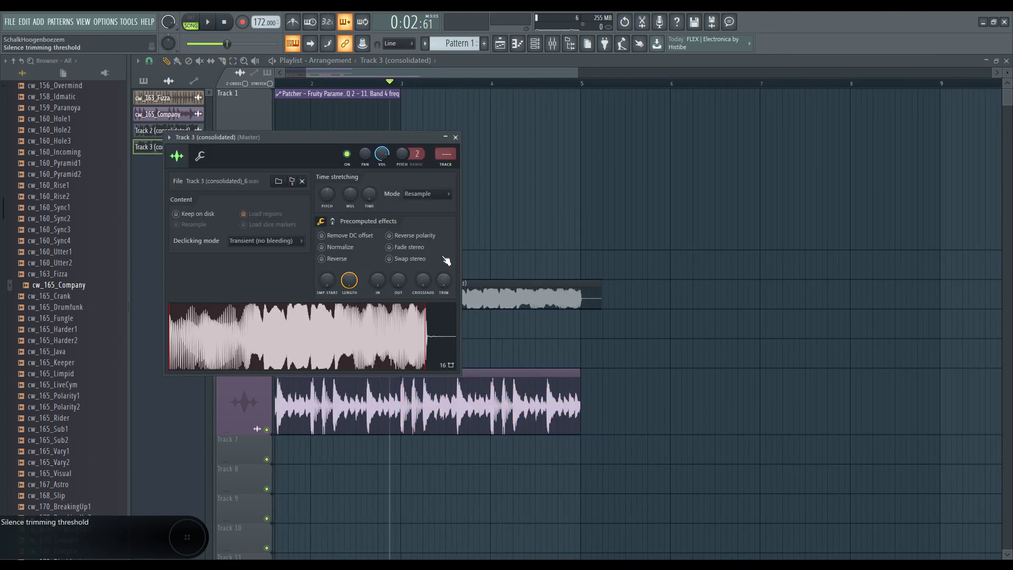
right_click(383, 157)
left_click(425, 246)
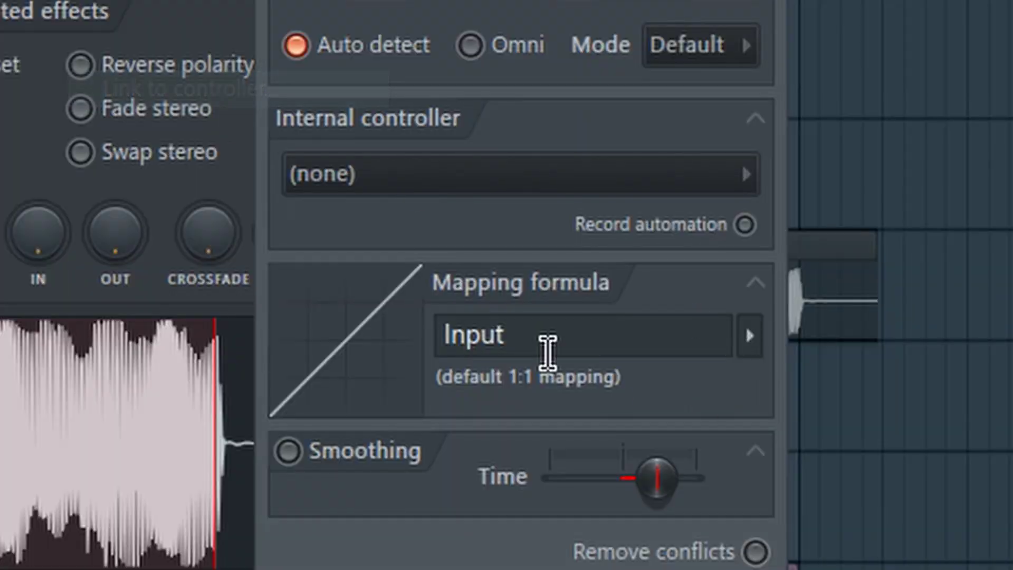
left_click(600, 179)
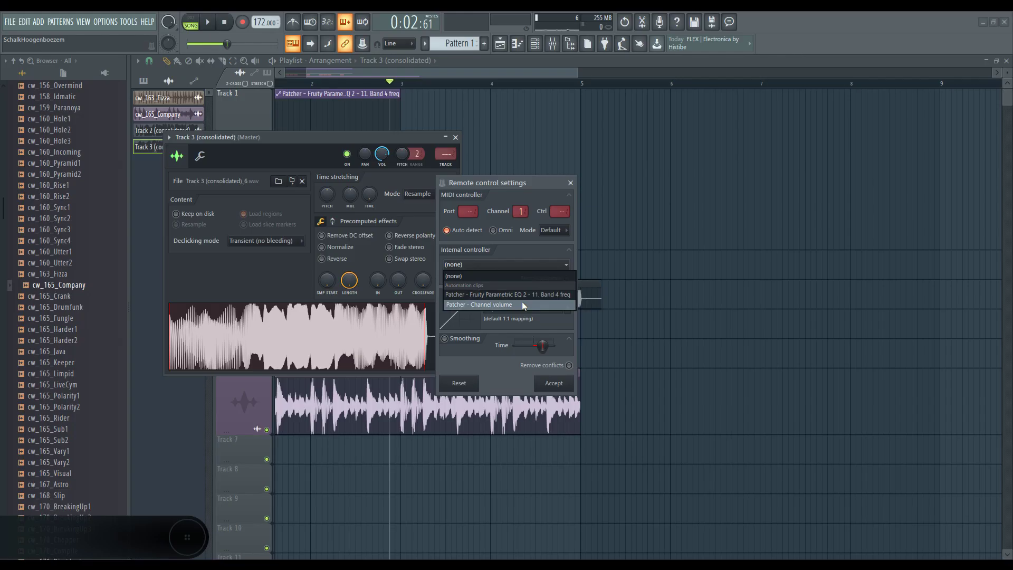
left_click(508, 304)
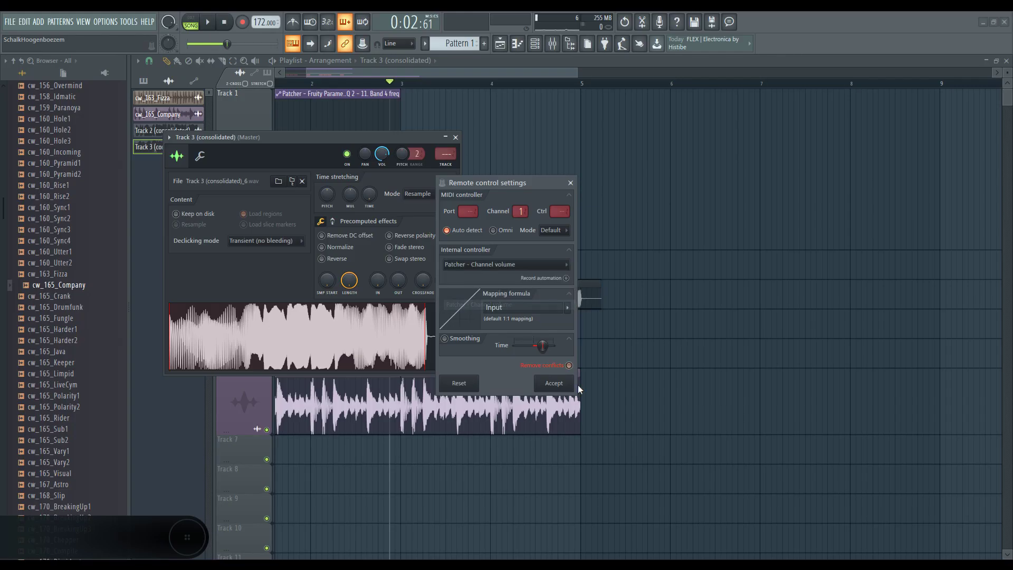
left_click(559, 384)
left_click(455, 138)
- Copy the volume automation clips on Track 5 to bars 3 and 4, under the duplicated drum loop
scroll(493, 332, "up", 3)
scroll(492, 332, "down", 2)
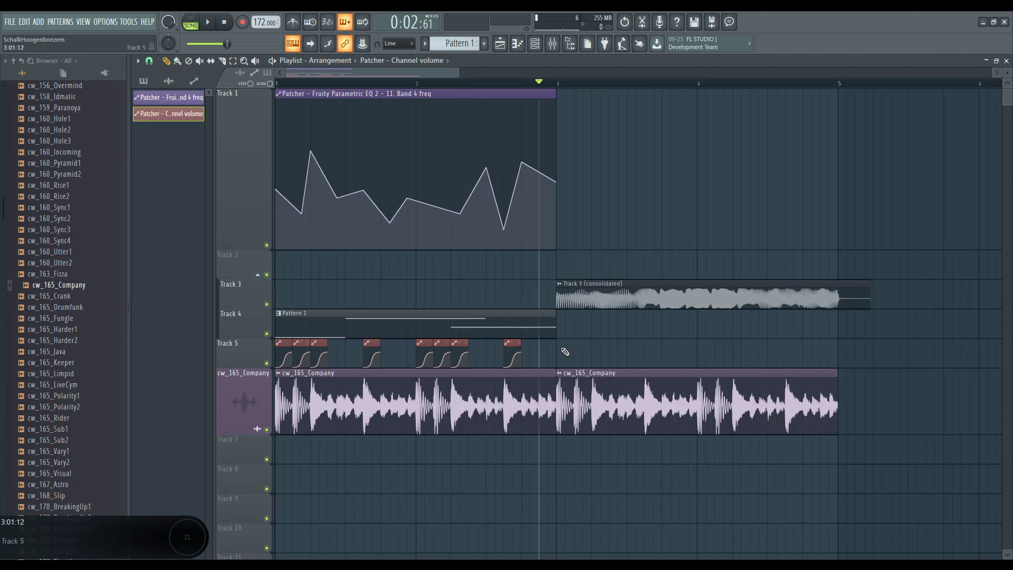
left_click_drag(538, 351, 584, 353)
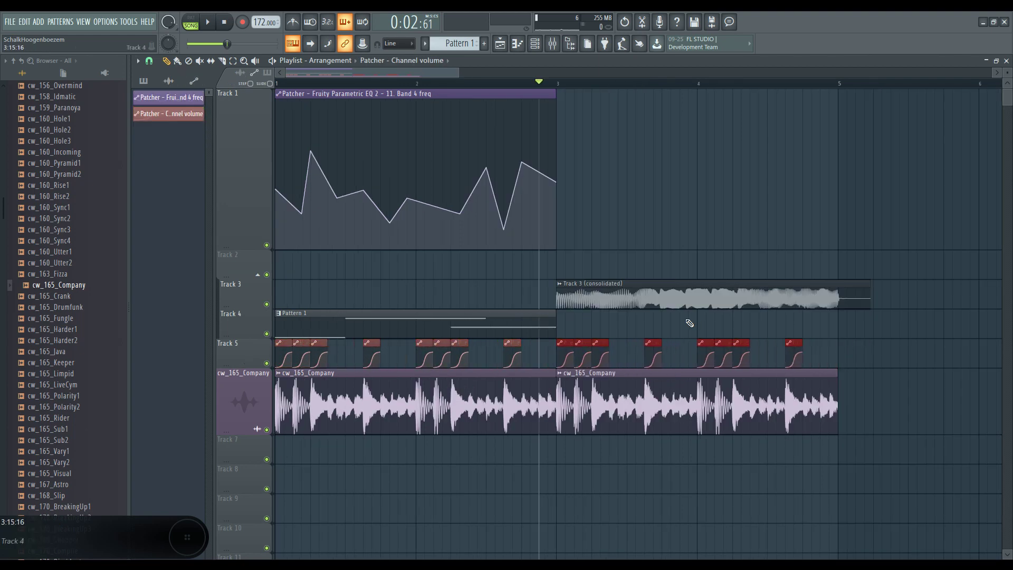
- Open the Track 3 (consolidated) channel settings and check how its volume knob follows the automation
key("space")
double_click(673, 292)
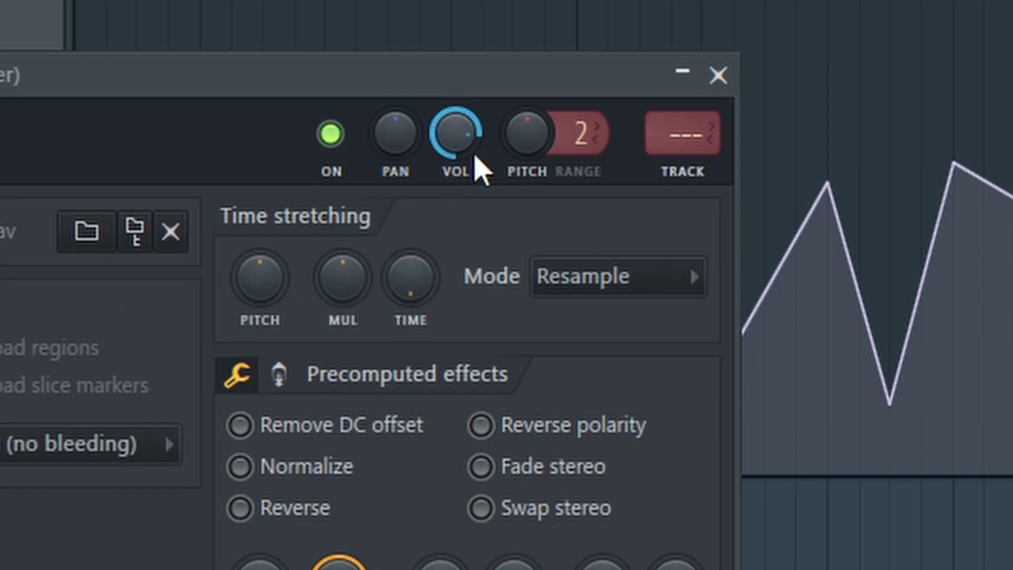
scroll(468, 158, "down", 10)
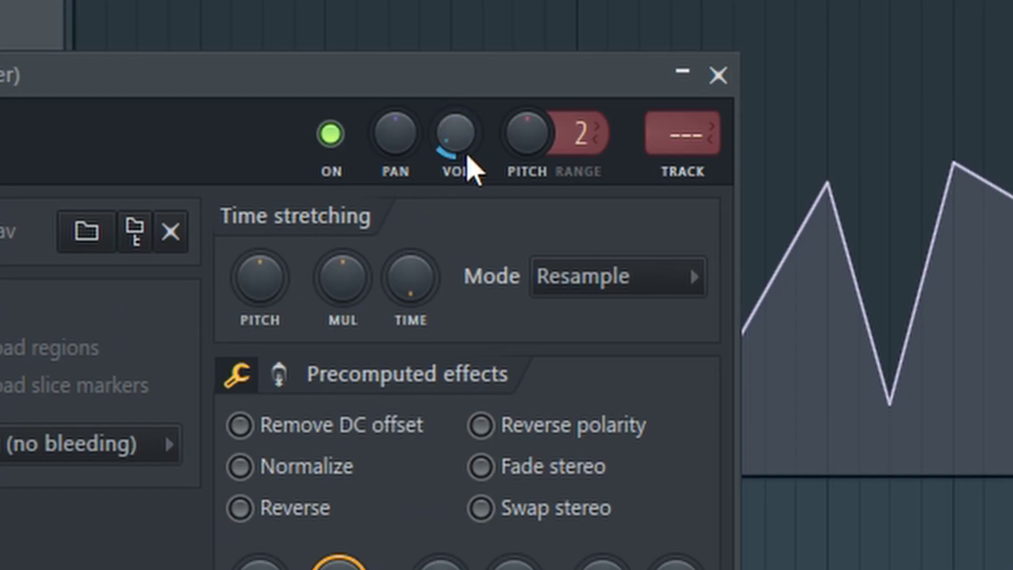
scroll(467, 157, "up", 8)
scroll(467, 158, "down", 4)
scroll(467, 158, "up", 5)
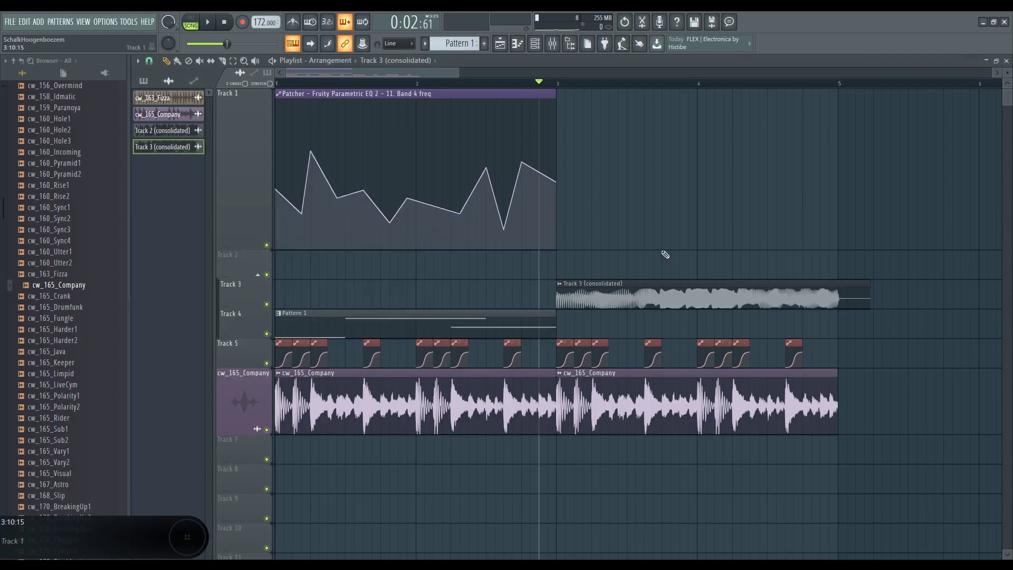
- Slice the Track 3 (consolidated) clip at the drum hits in bar 3 and arrange short slices with gaps between them
scroll(659, 280, "up", 2)
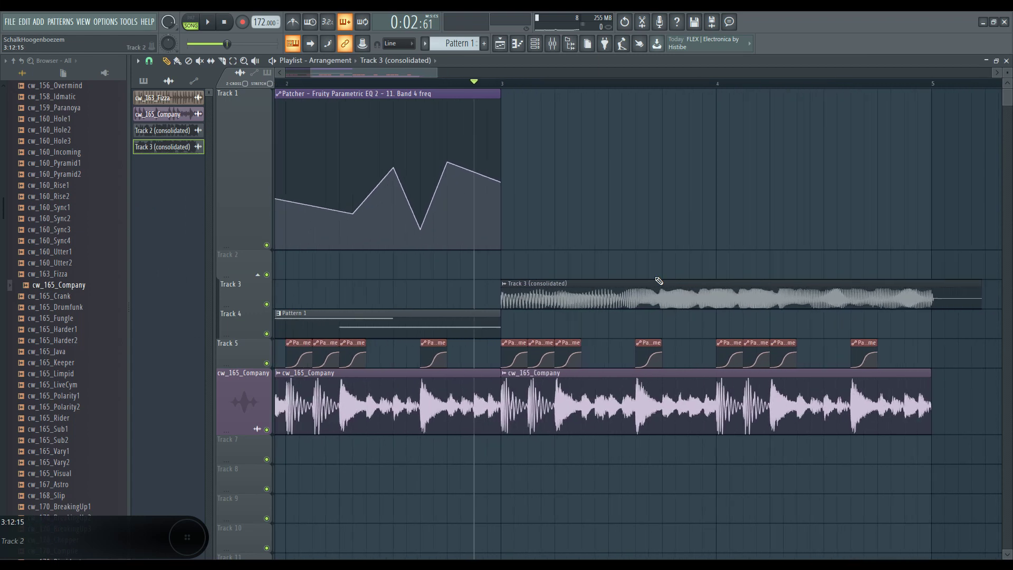
scroll(659, 280, "down", 2)
scroll(518, 280, "up", 3)
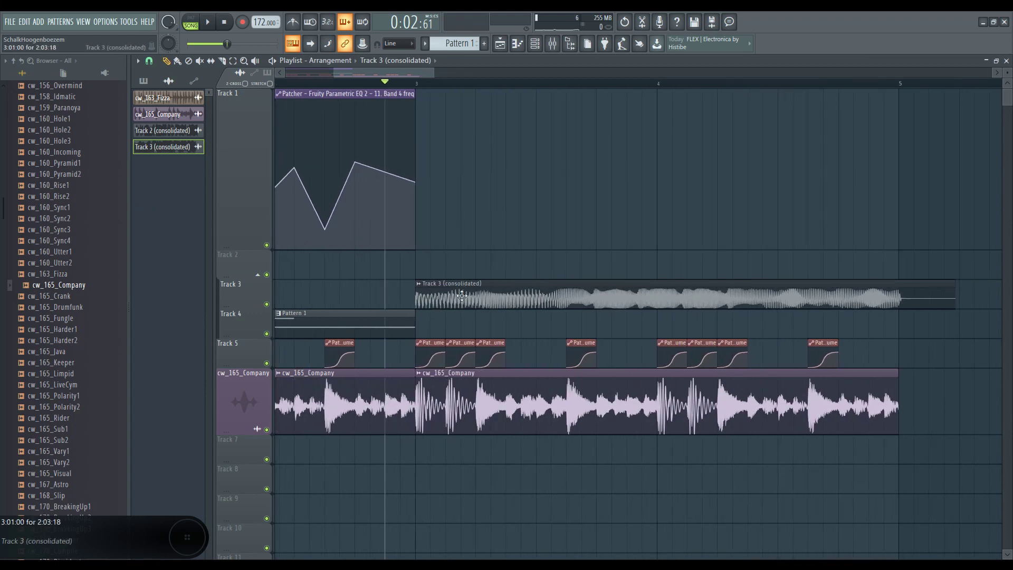
left_click(200, 62)
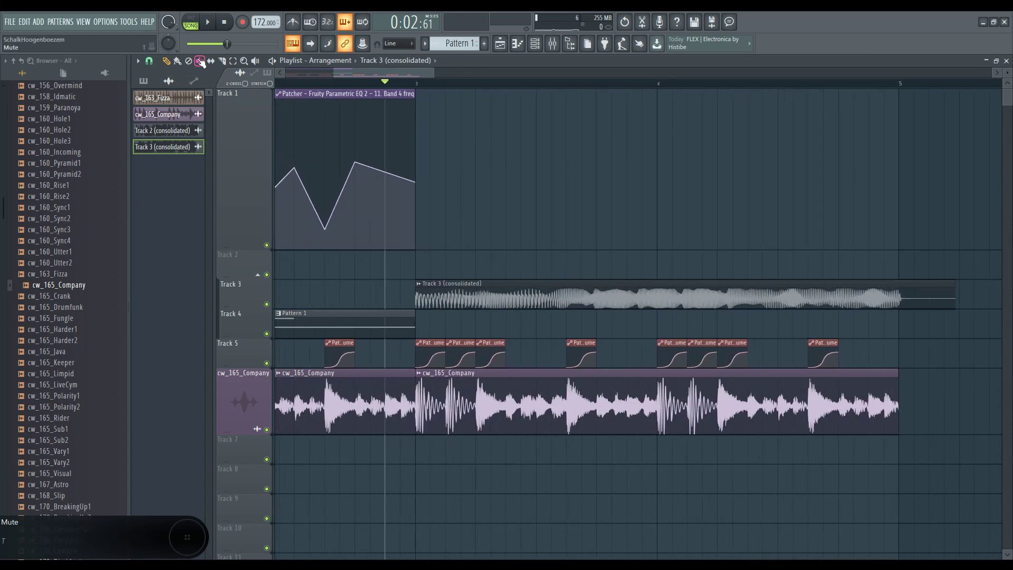
left_click(222, 61)
left_click_drag(448, 270, 454, 328)
left_click_drag(478, 251, 480, 336)
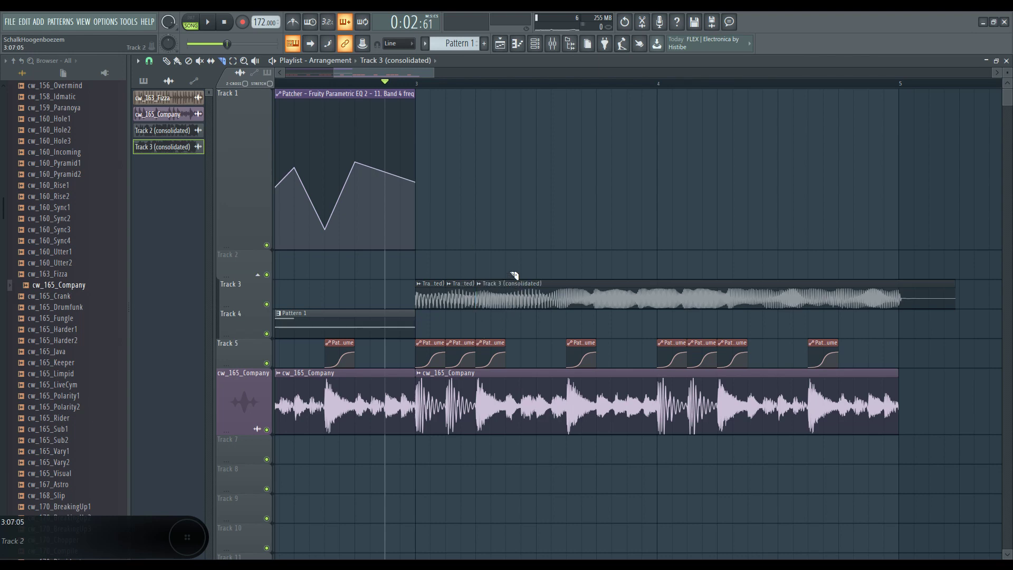
left_click_drag(515, 275, 514, 311)
key("p")
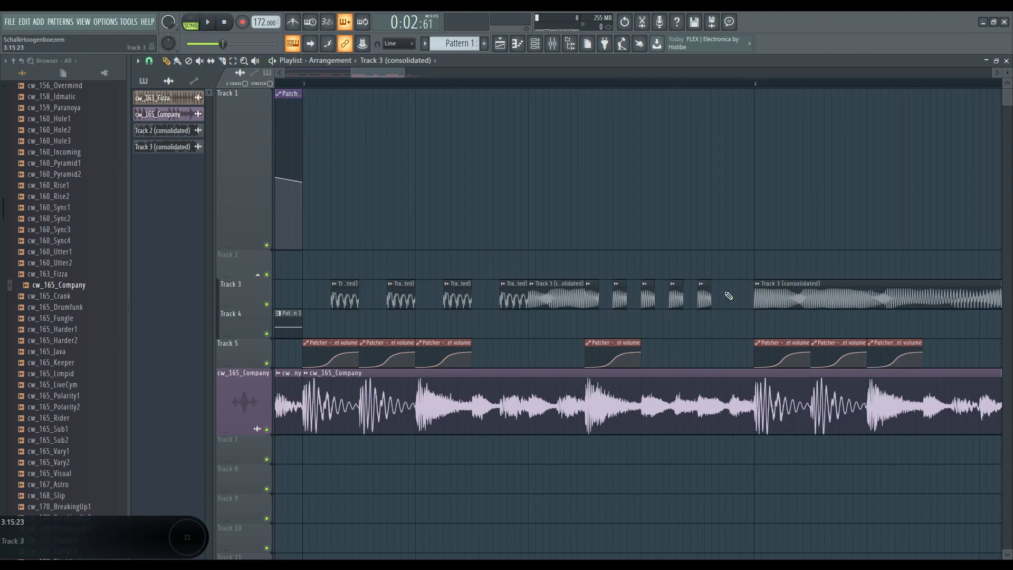
- Undo the last clip deletion and rearrange the bass slices in bar 4, with a gap at the third drum hit followed by short repeats
scroll(730, 297, "down", 2)
key("ctrl+z")
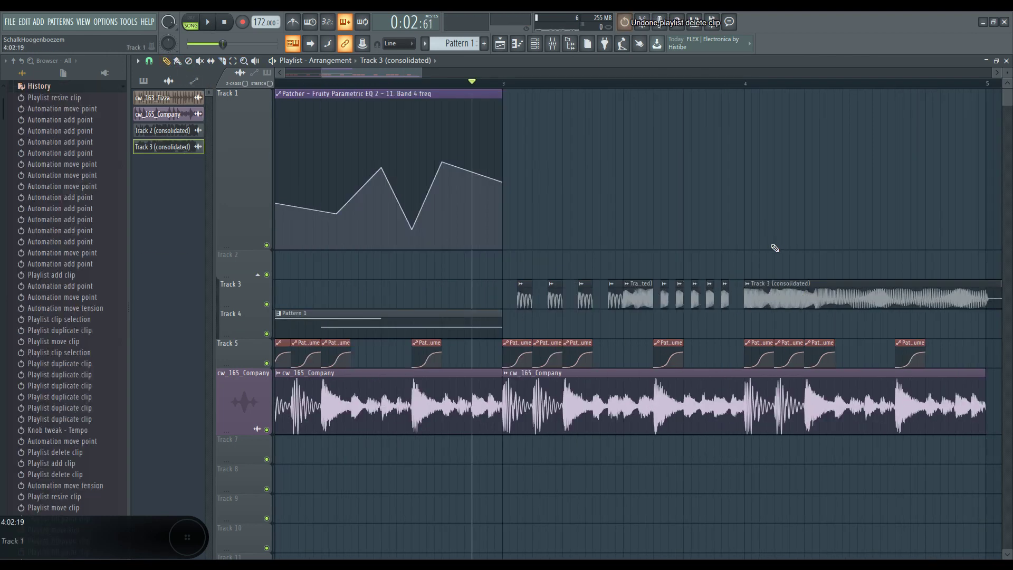
scroll(533, 227, "up", 4)
scroll(407, 364, "down", 5)
scroll(625, 319, "up", 3)
scroll(695, 318, "up", 2)
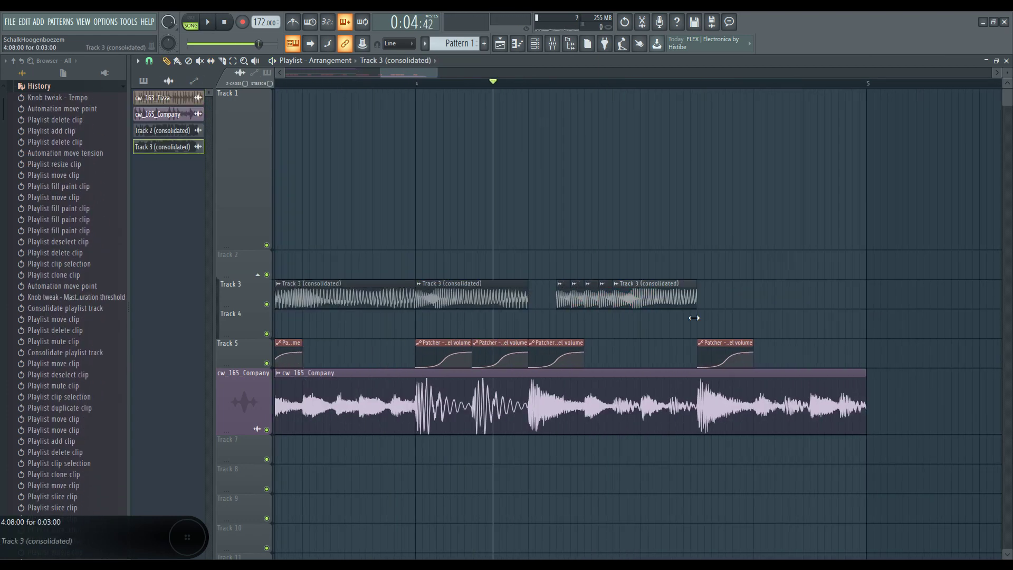
- Play back the sliced bass from bar 4, and play the whole song from the start
key("space")
scroll(735, 317, "down", 5)
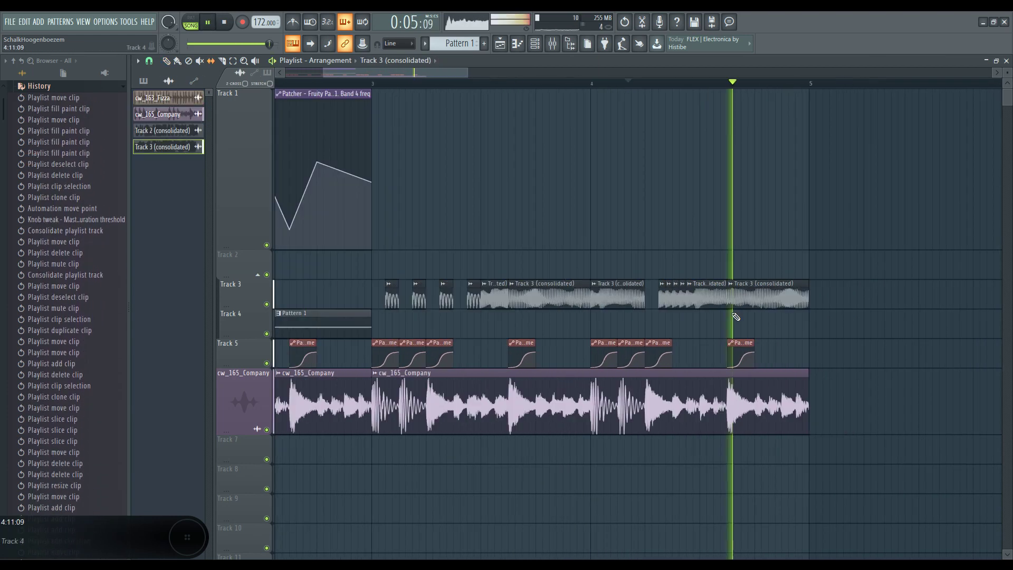
scroll(507, 301, "down", 1)
key("space")
scroll(483, 242, "up", 1)
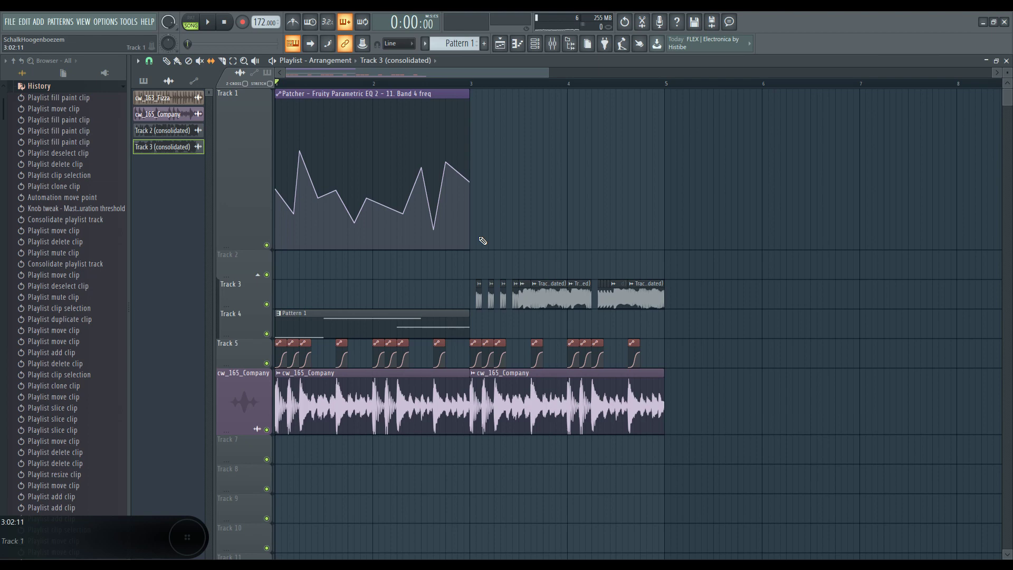
key("space")
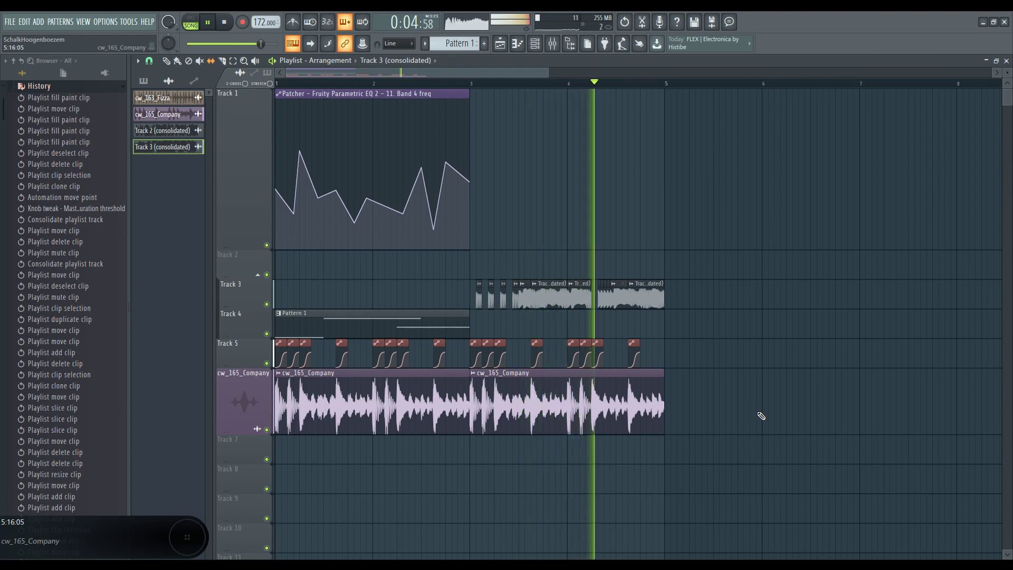
key("space")
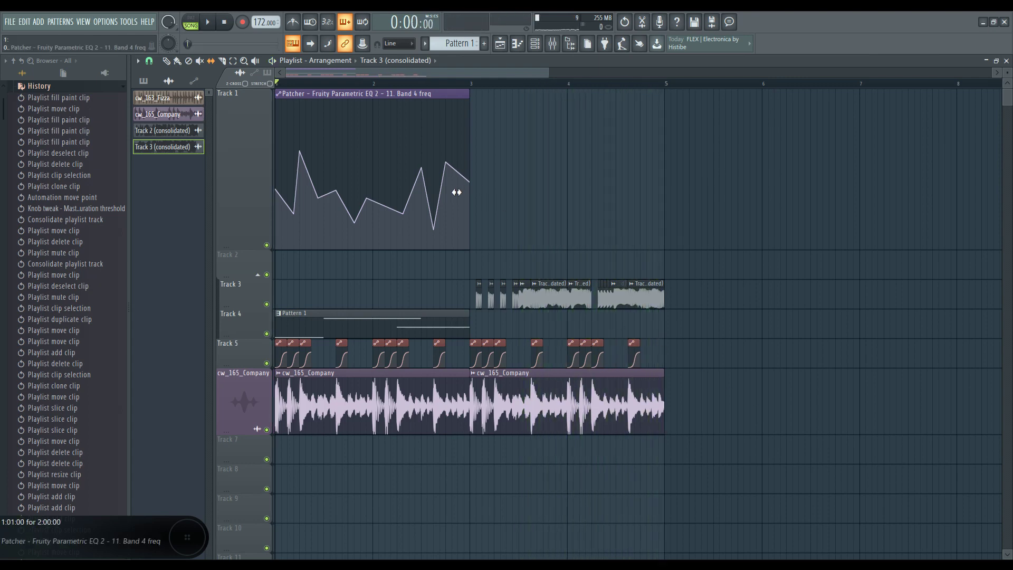